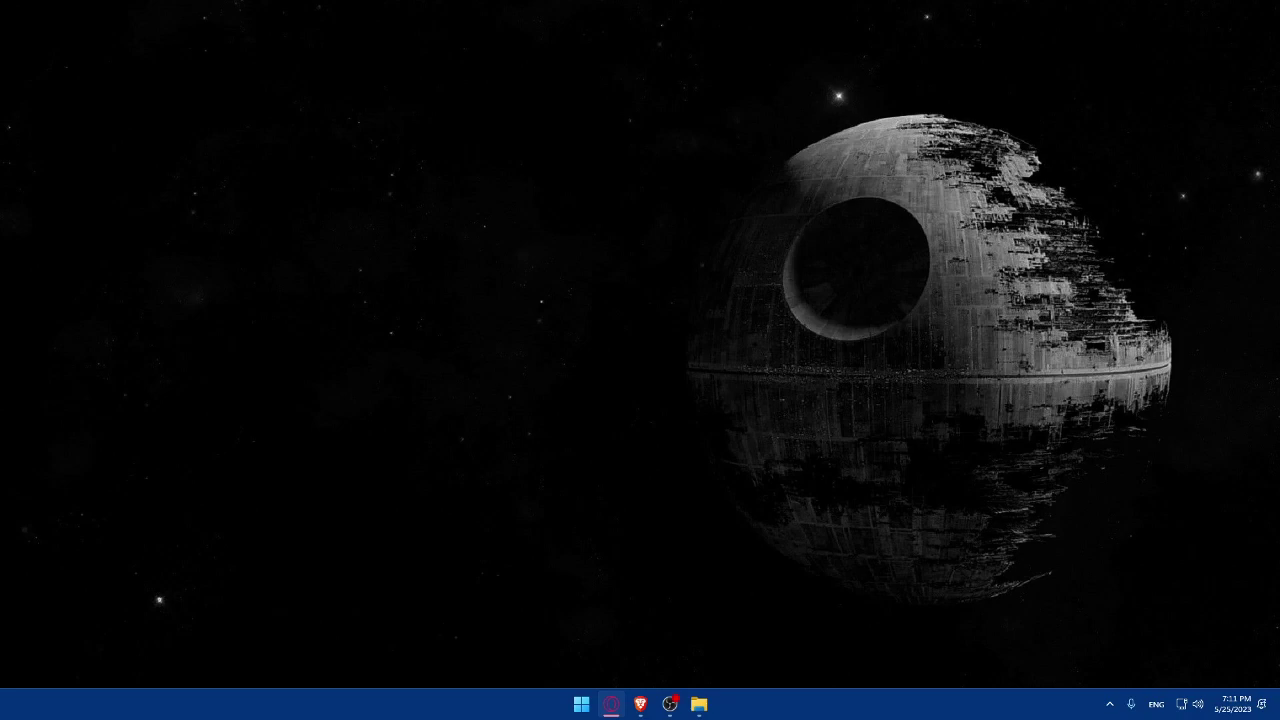
# Step: Open a maximized Brave browser window showing a new tab
pyautogui.moveTo(640, 704)
pyautogui.mouseDown()
pyautogui.moveTo(722, 700)
pyautogui.moveTo(640, 704)
pyautogui.mouseUp()
# Step: Load godaddy.com in the Brave browser
pyautogui.click(640, 704)
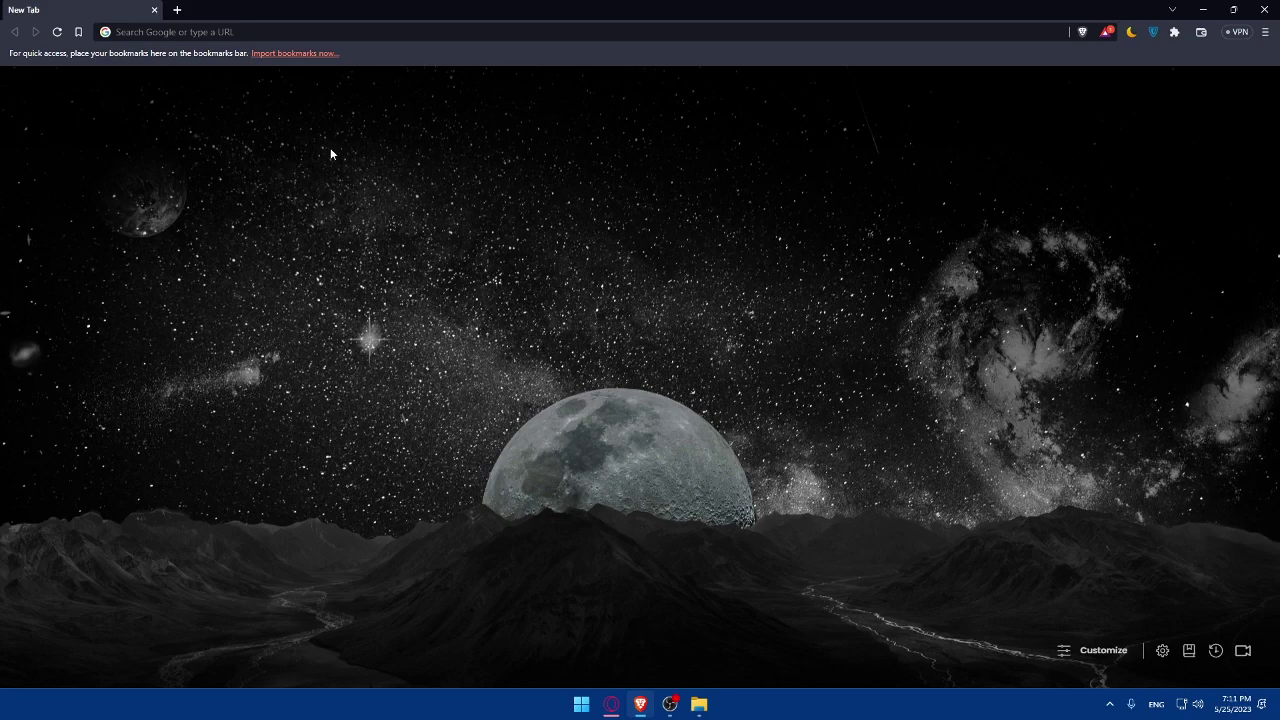
pyautogui.click(286, 31)
pyautogui.write('go')
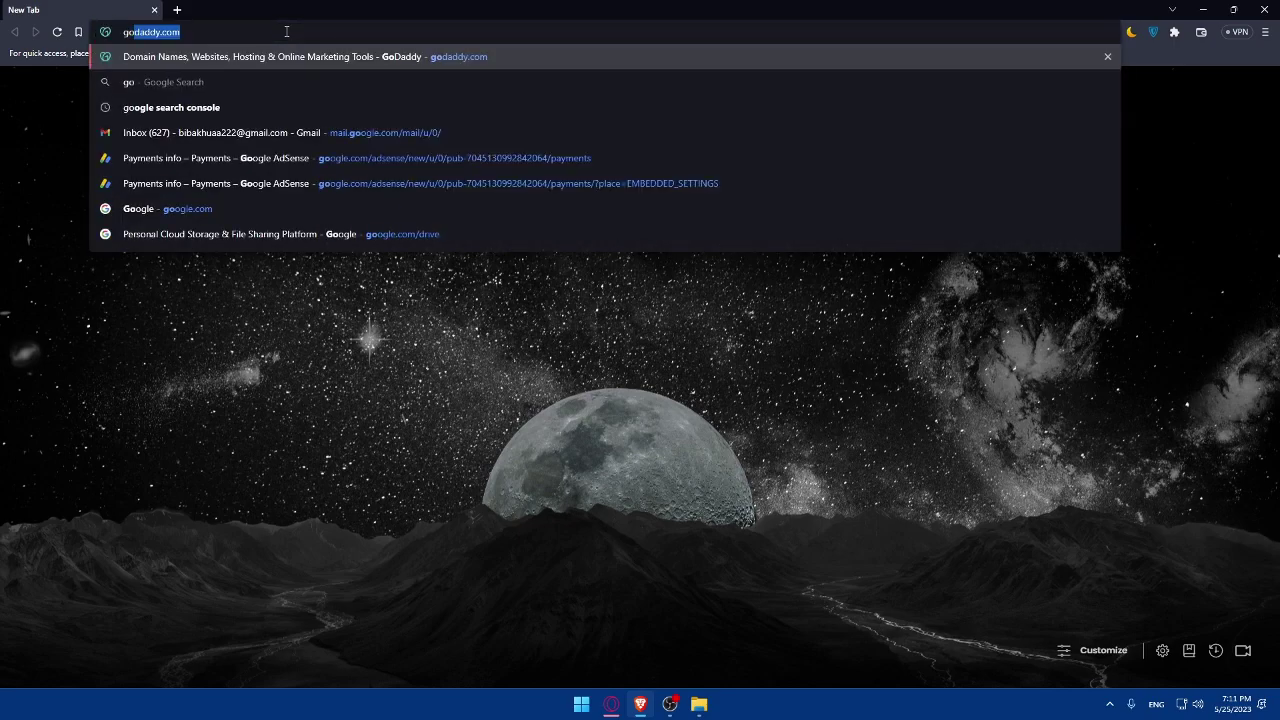
pyautogui.write('daddy')
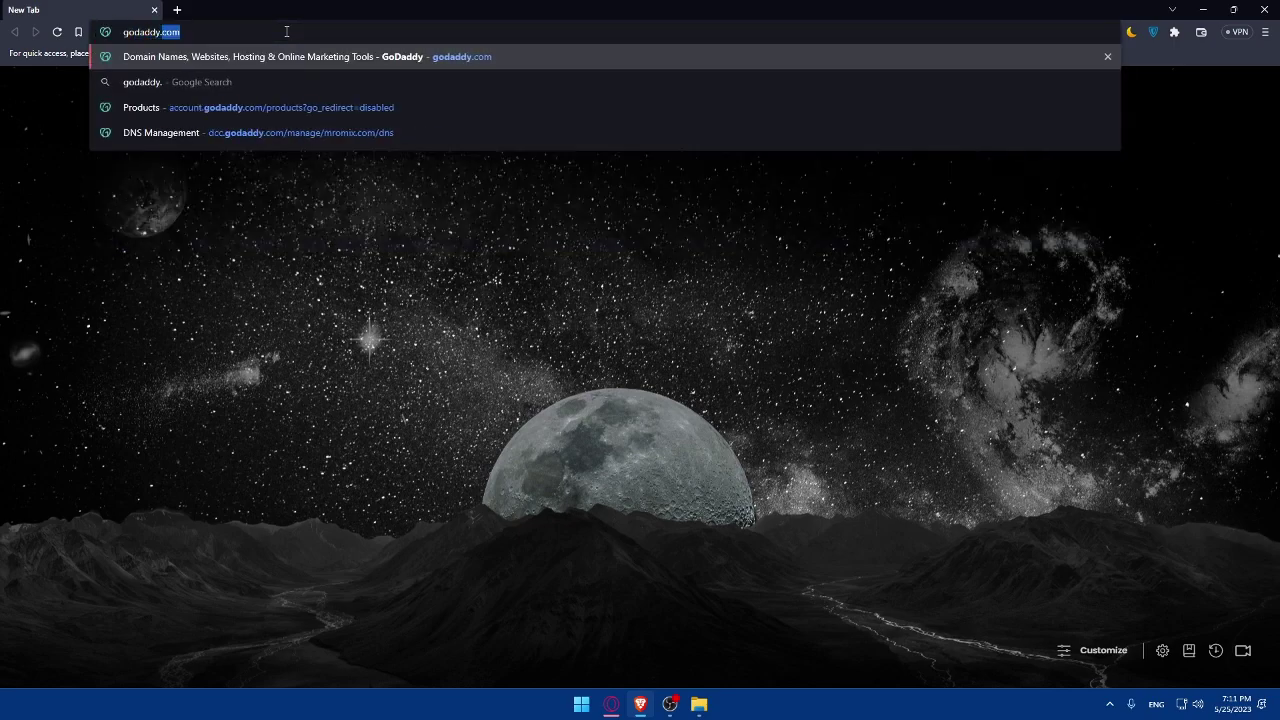
pyautogui.write('.com')
pyautogui.press('Return')
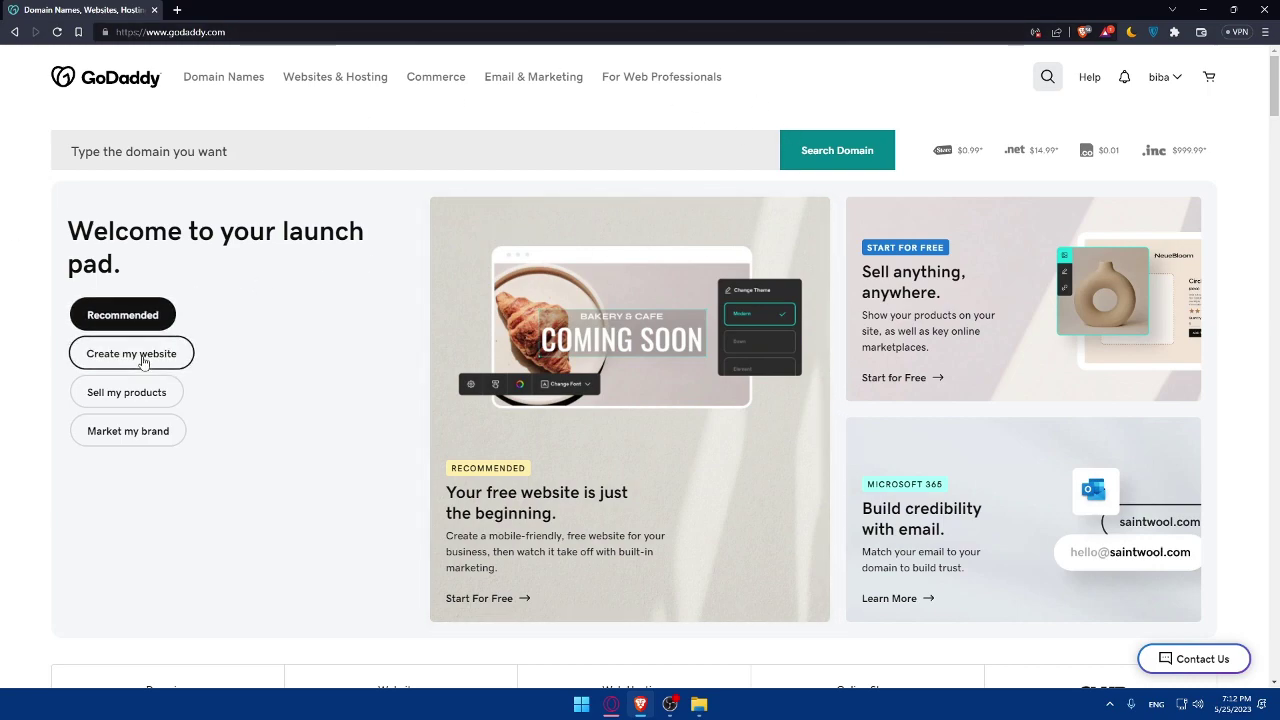
# Step: Show the website-creation options from the GoDaddy launch pad
pyautogui.click(142, 358)
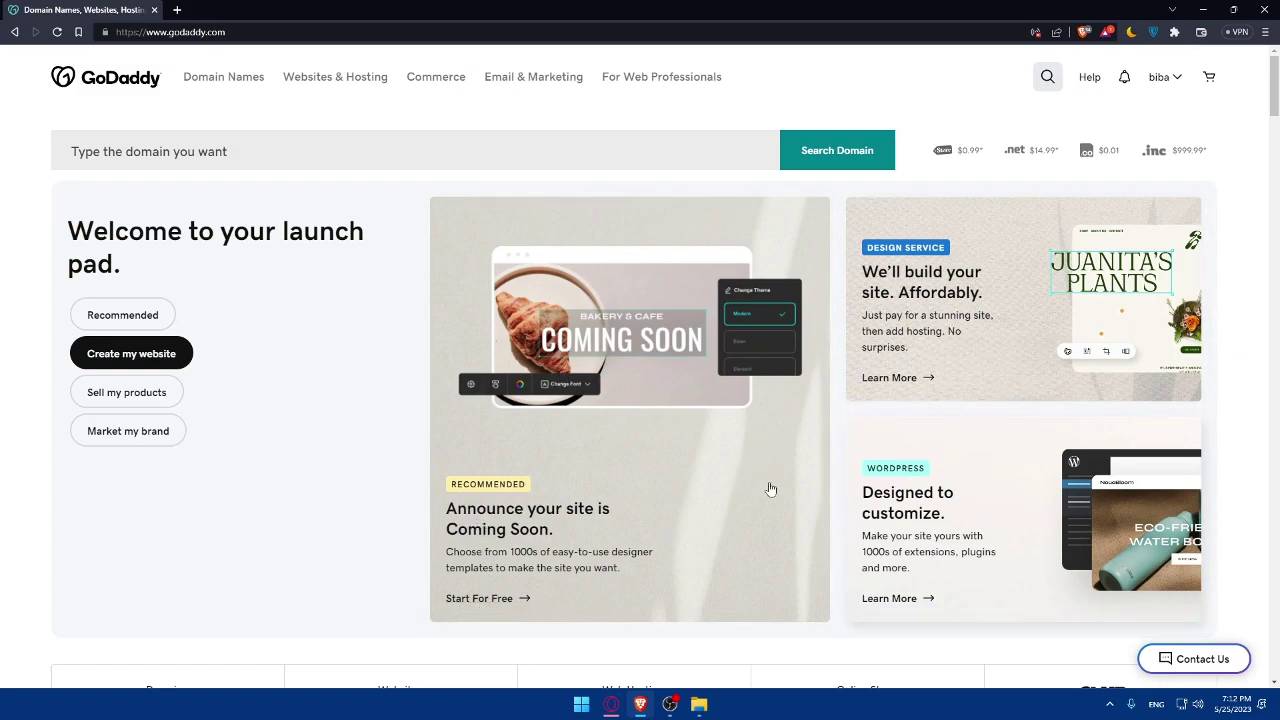
# Step: Start a brand-new free site and set its category to Shoe Store
pyautogui.click(591, 438)
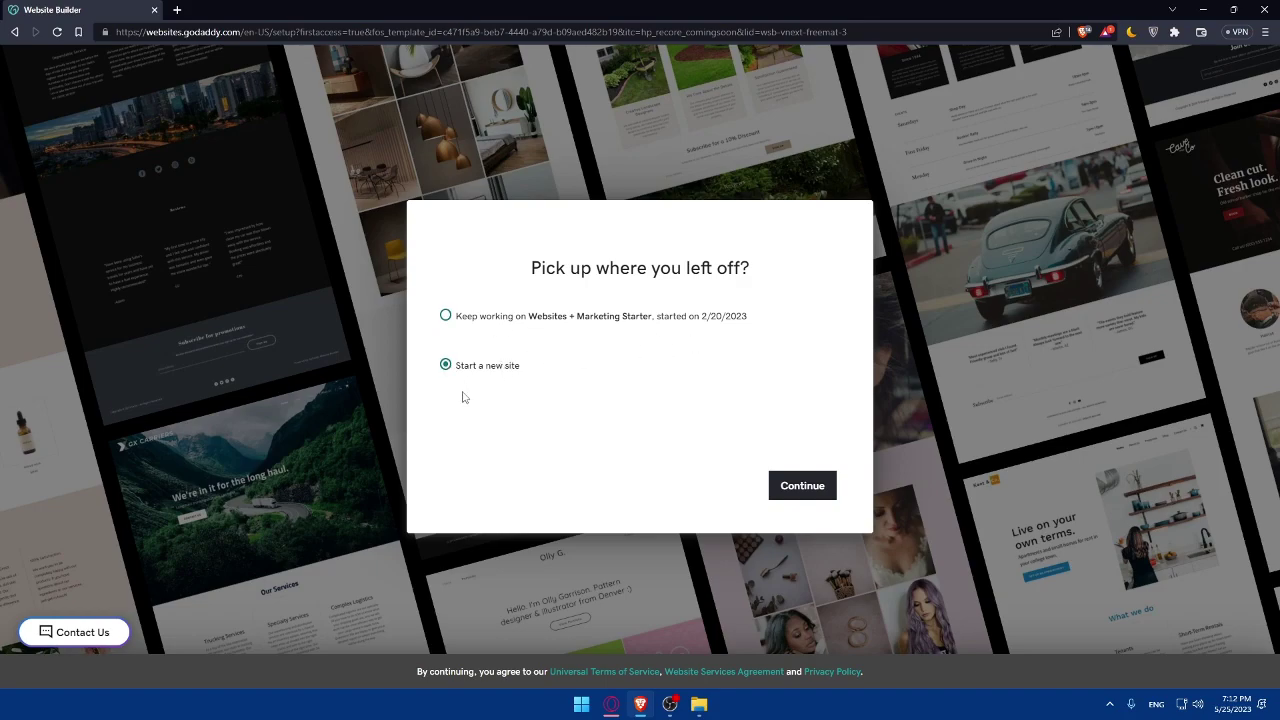
pyautogui.click(801, 486)
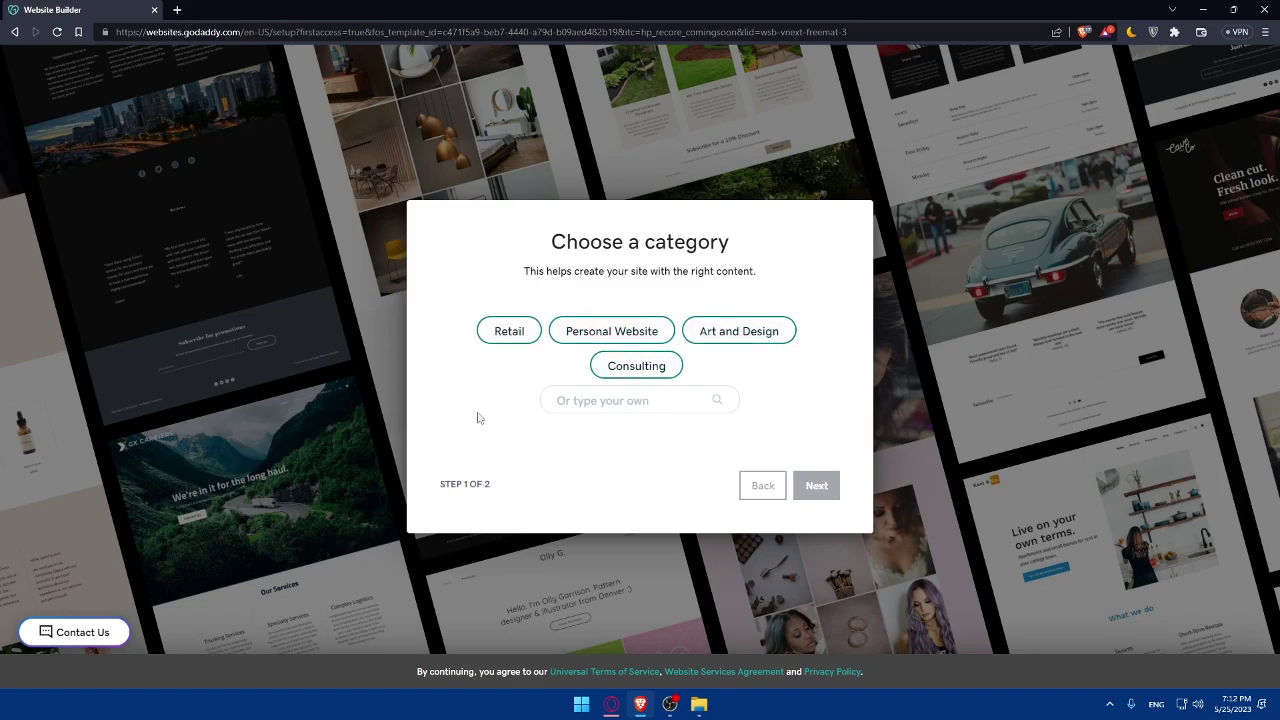
pyautogui.click(571, 333)
pyautogui.click(576, 400)
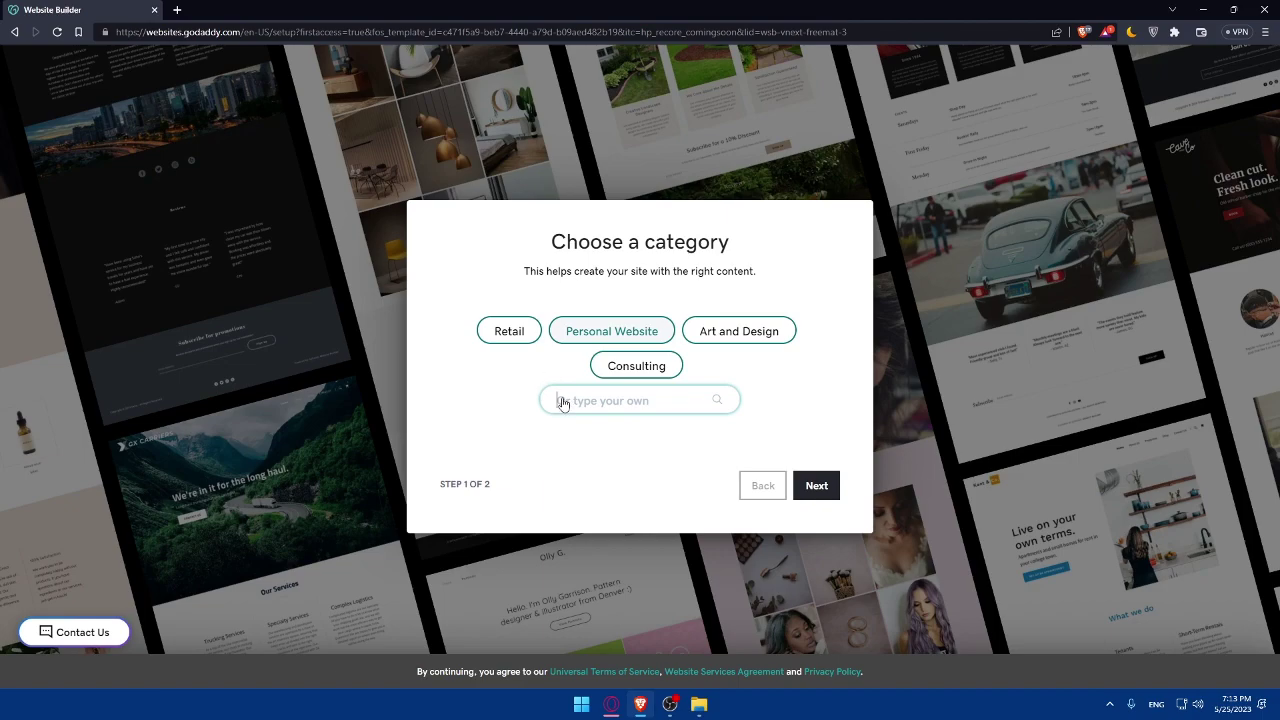
pyautogui.write('stor')
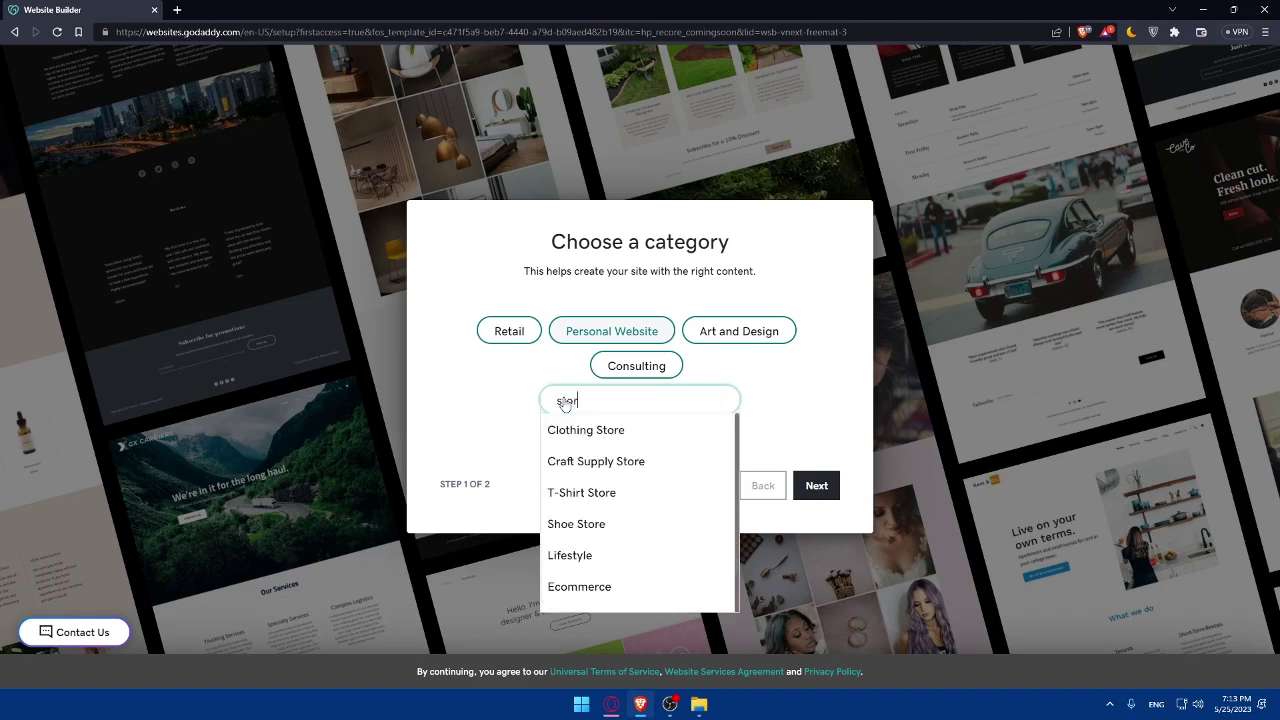
pyautogui.write('e')
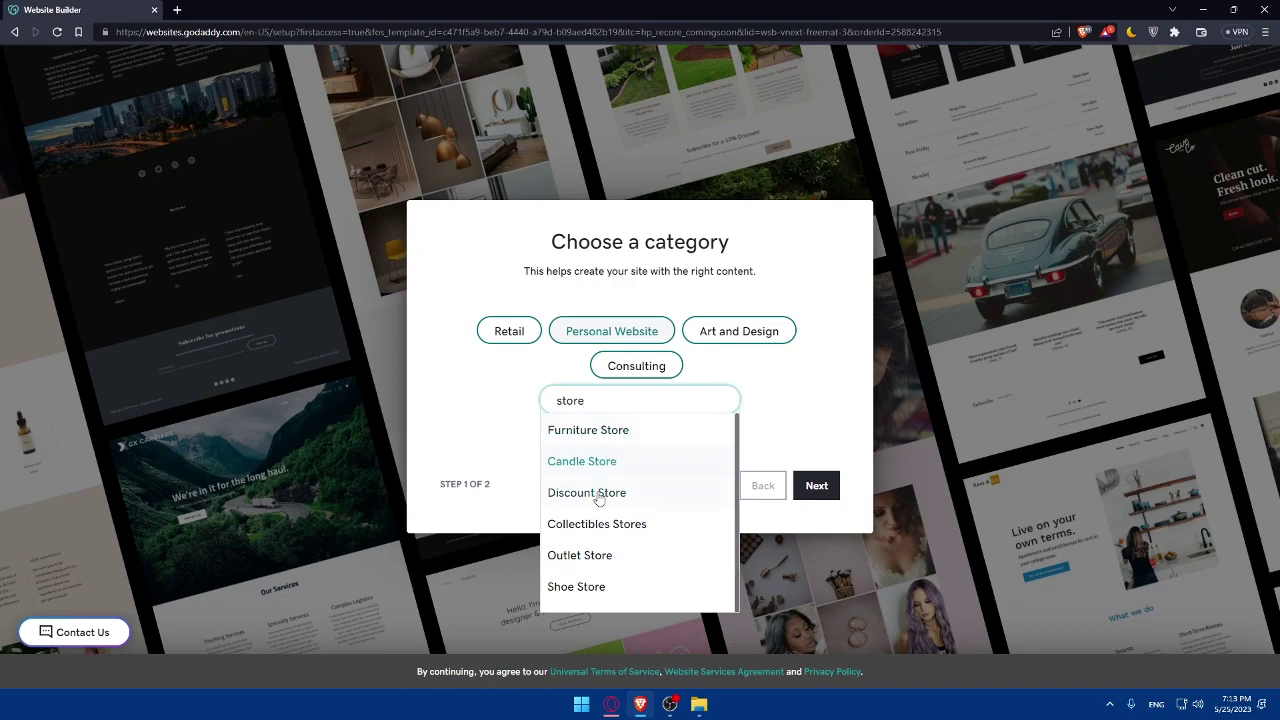
pyautogui.scroll(-1, 652, 548)
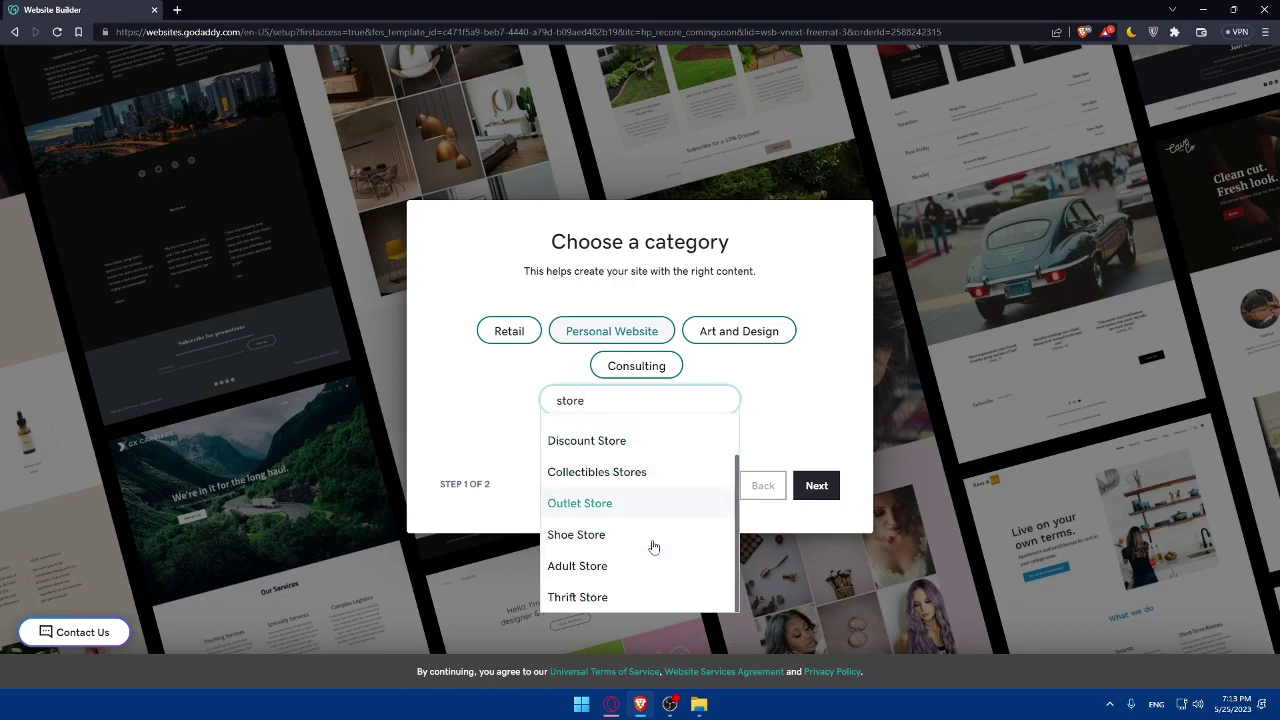
pyautogui.click(590, 538)
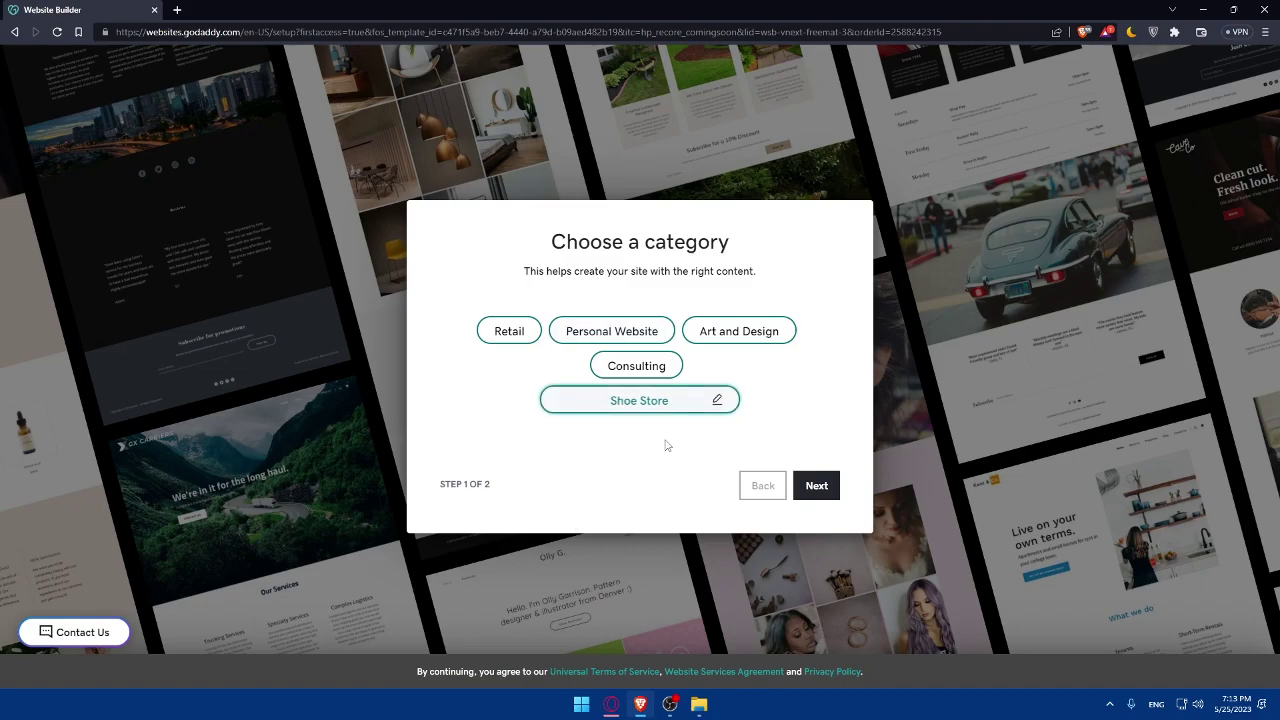
# Step: Replace the suggested site name with 'TEST SHOP' and finish setup
pyautogui.click(816, 490)
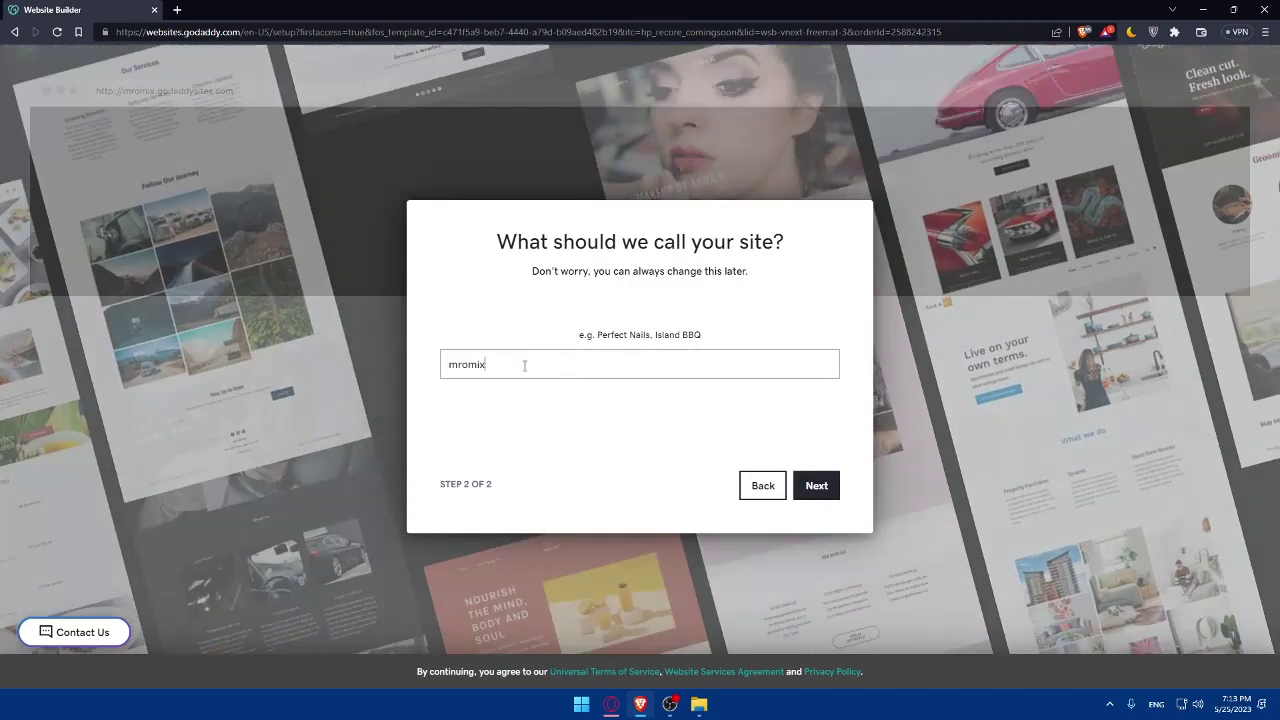
pyautogui.click(530, 364)
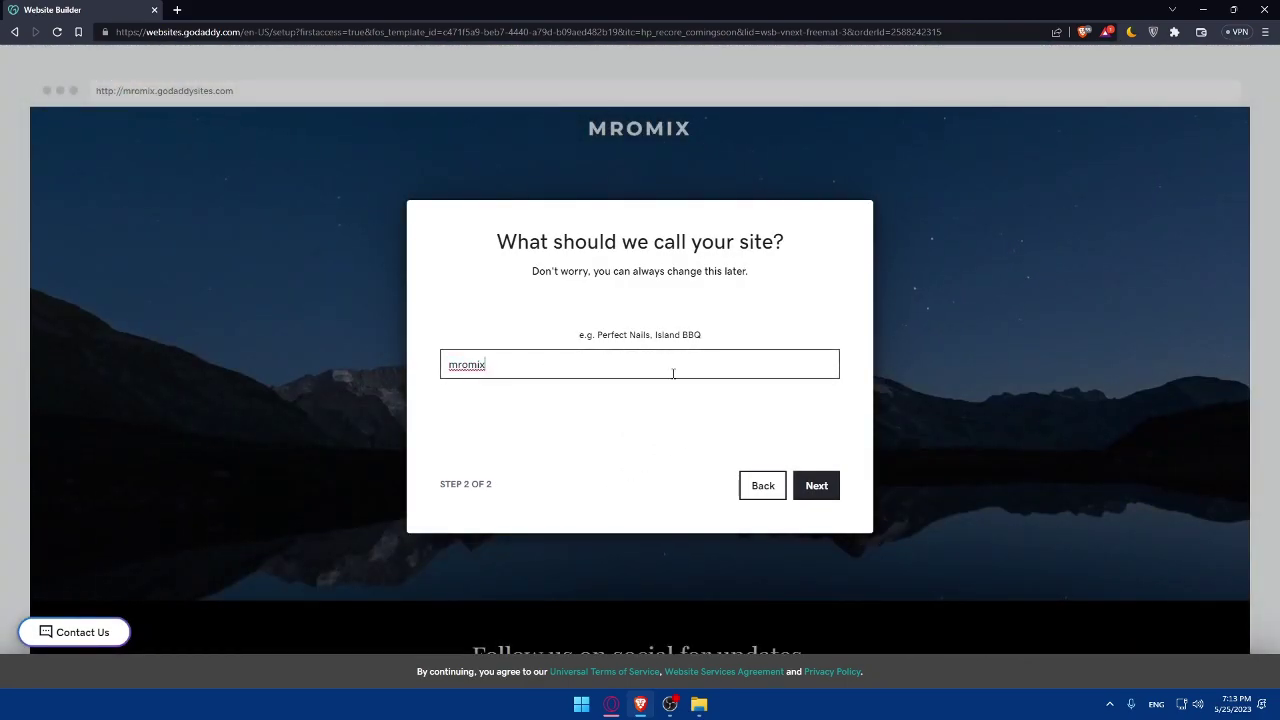
pyautogui.moveTo(686, 369); pyautogui.dragTo(363, 371)
pyautogui.click(437, 379)
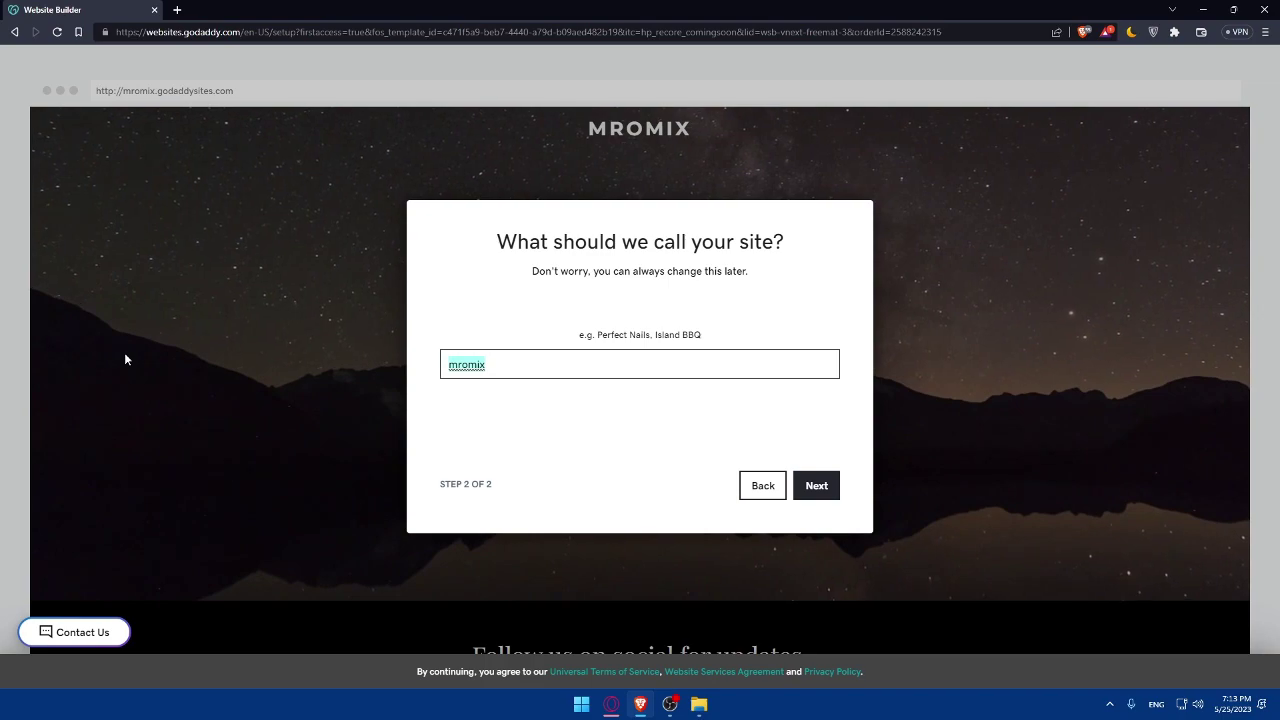
pyautogui.write('SHO')
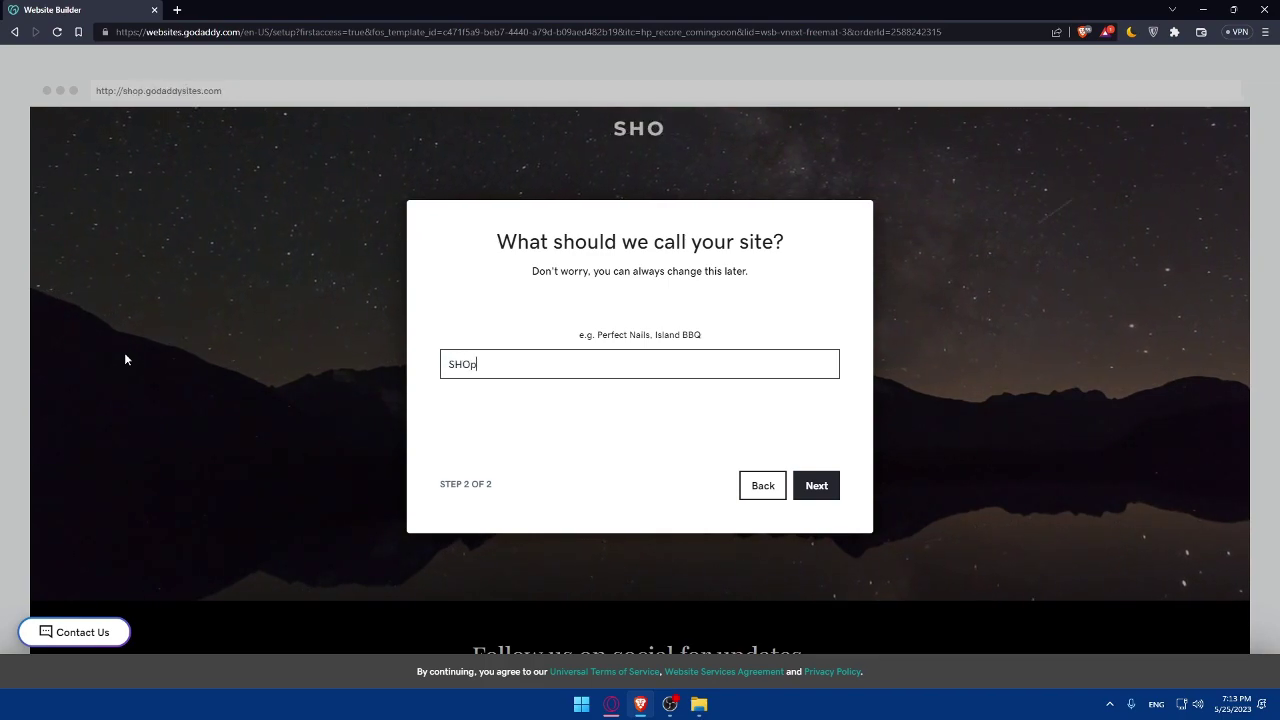
pyautogui.write('Ptes')
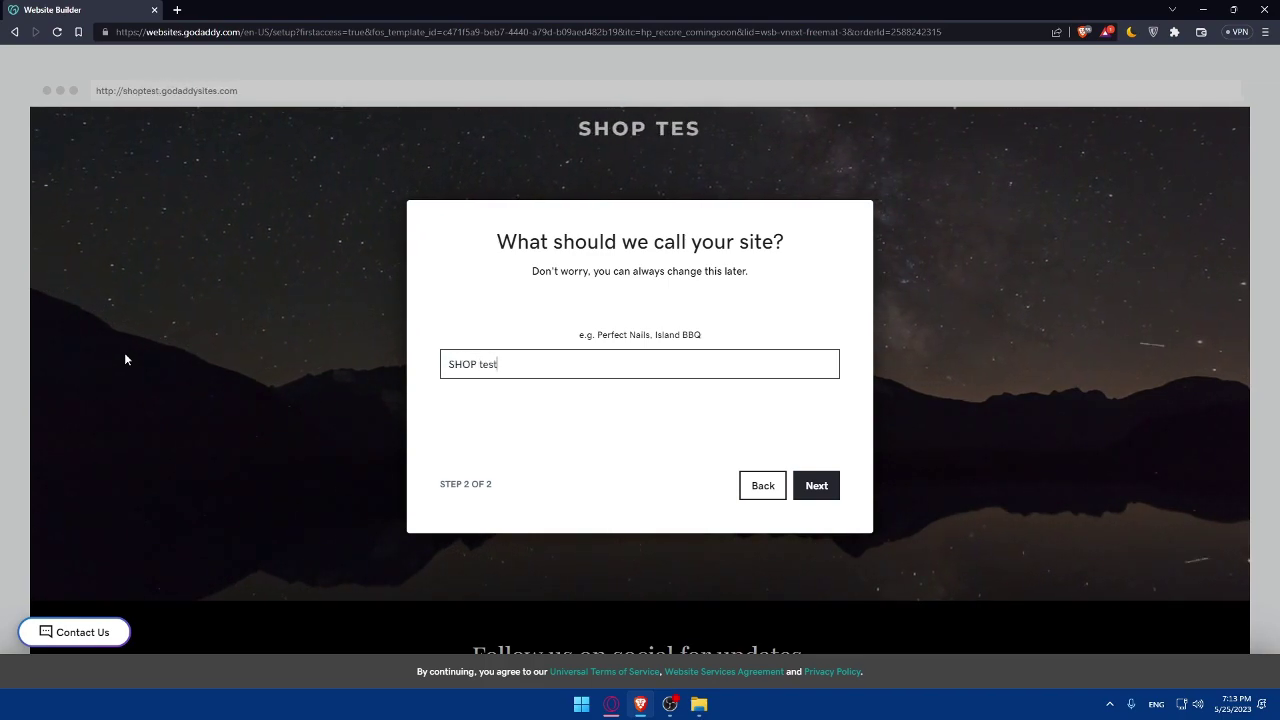
pyautogui.write('t')
pyautogui.press('BackSpace')
pyautogui.press('BackSpace')
pyautogui.press('BackSpace')
pyautogui.press('BackSpace')
pyautogui.press('BackSpace')
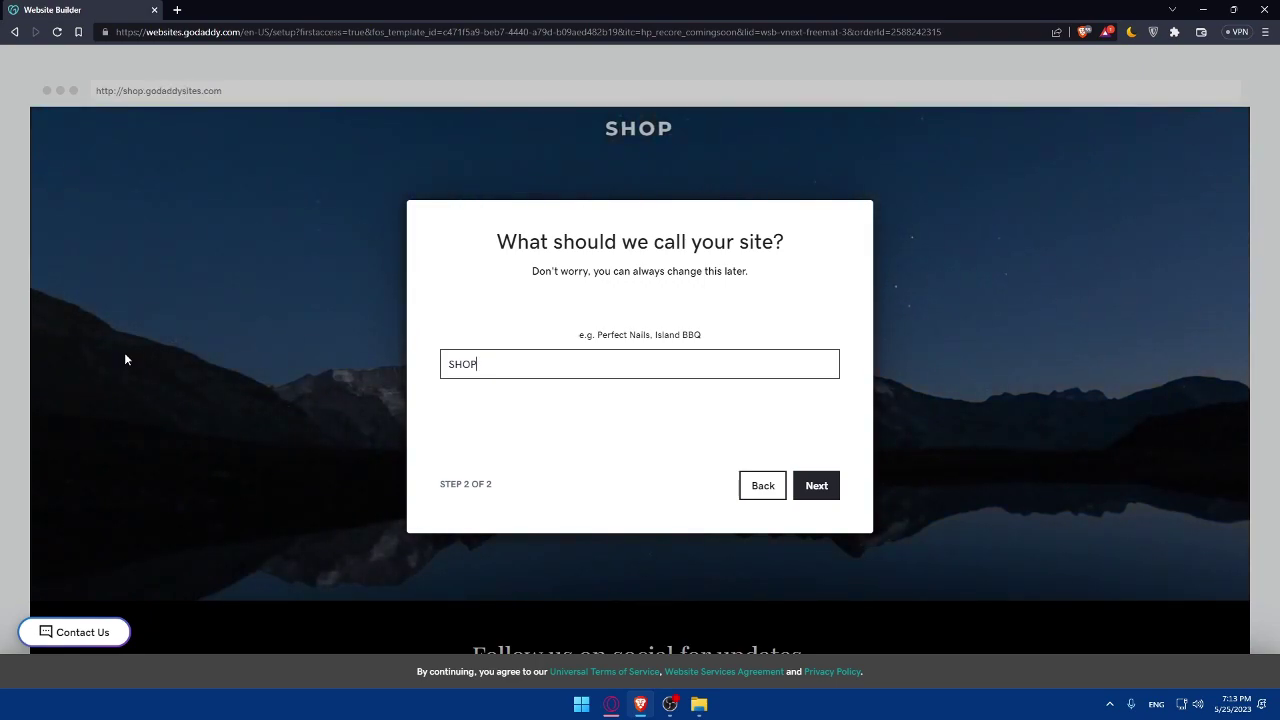
pyautogui.write('TEST')
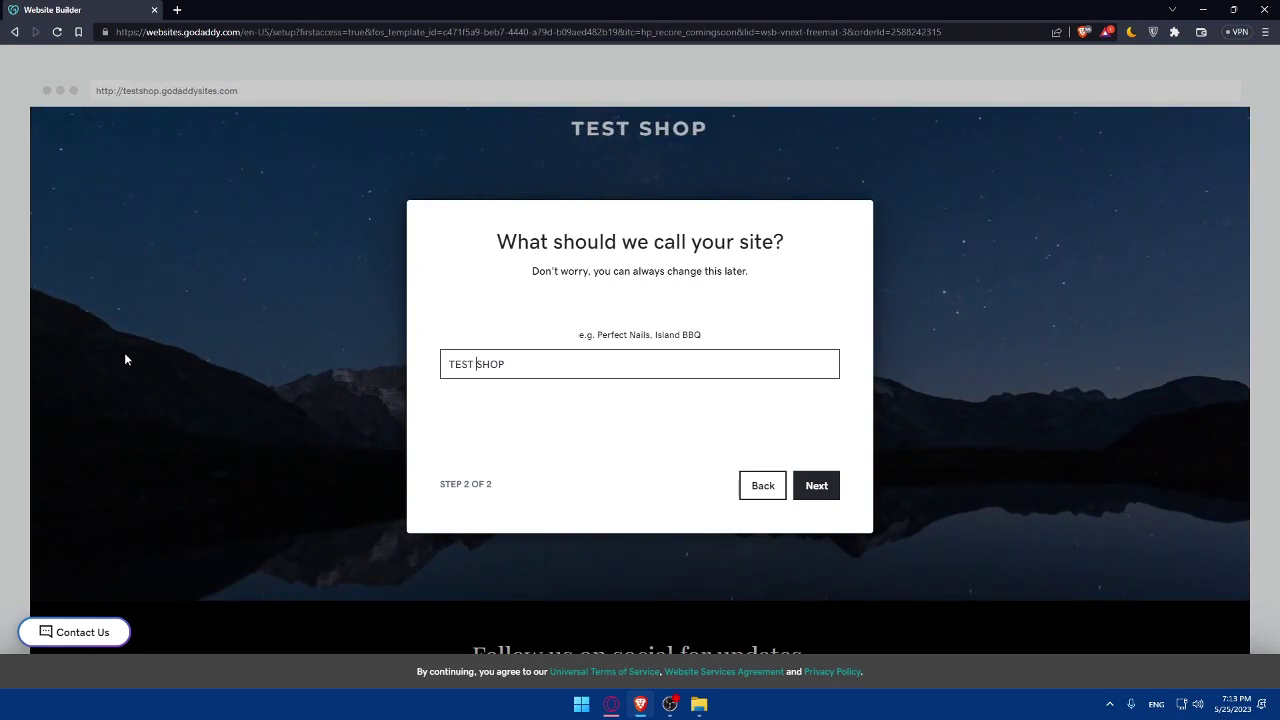
pyautogui.click(828, 492)
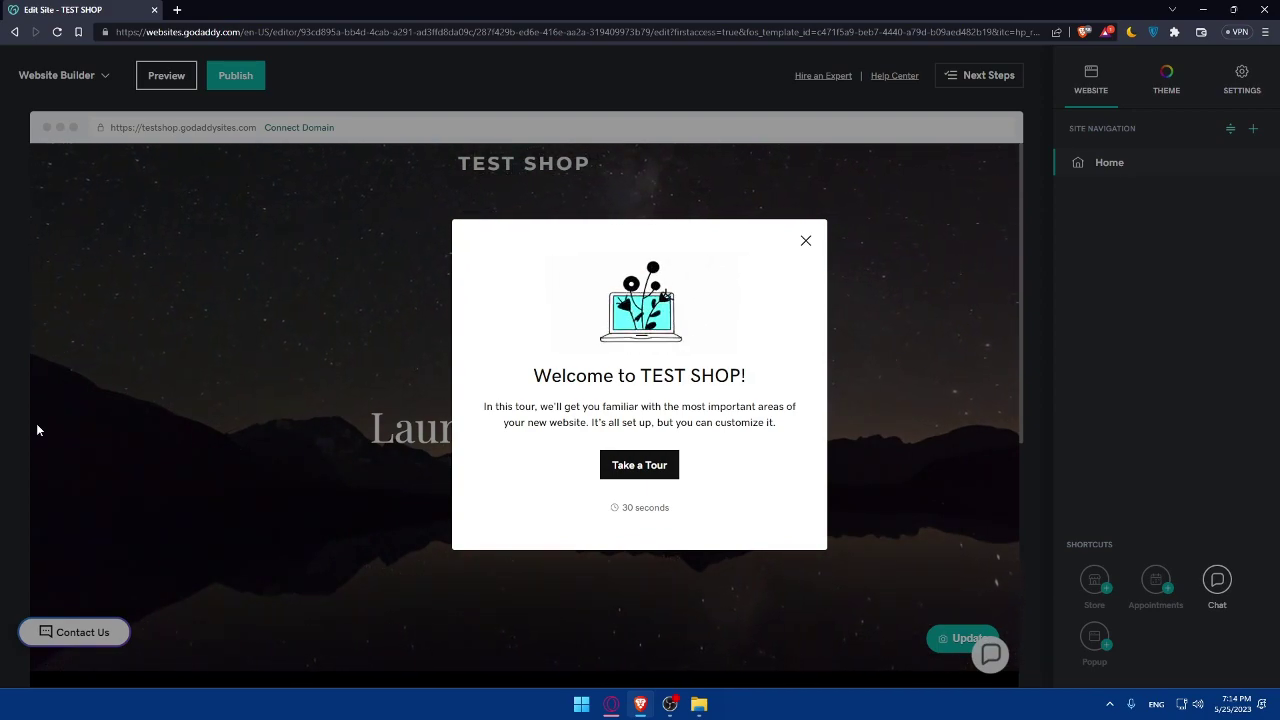
# Step: Start the editor's guided tour from the Welcome dialog
pyautogui.click(626, 464)
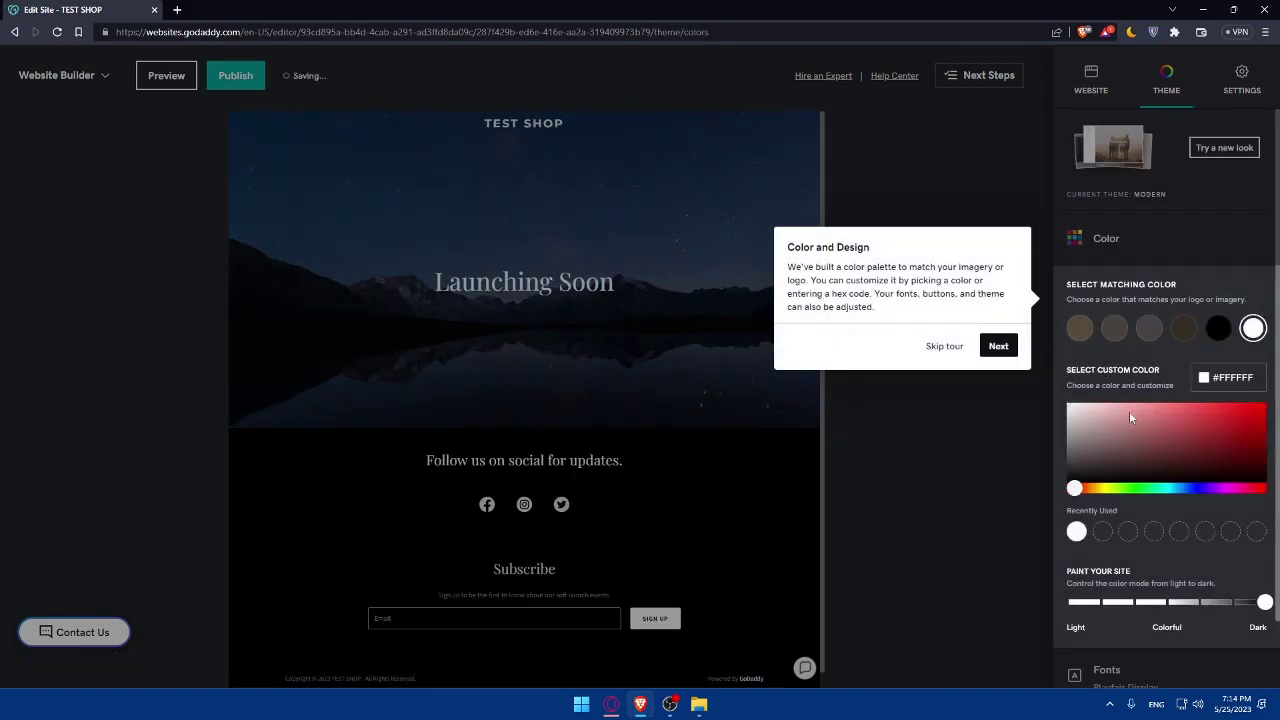
# Step: Step past the Color and Design, Sections and Pages tour tips
pyautogui.click(1005, 350)
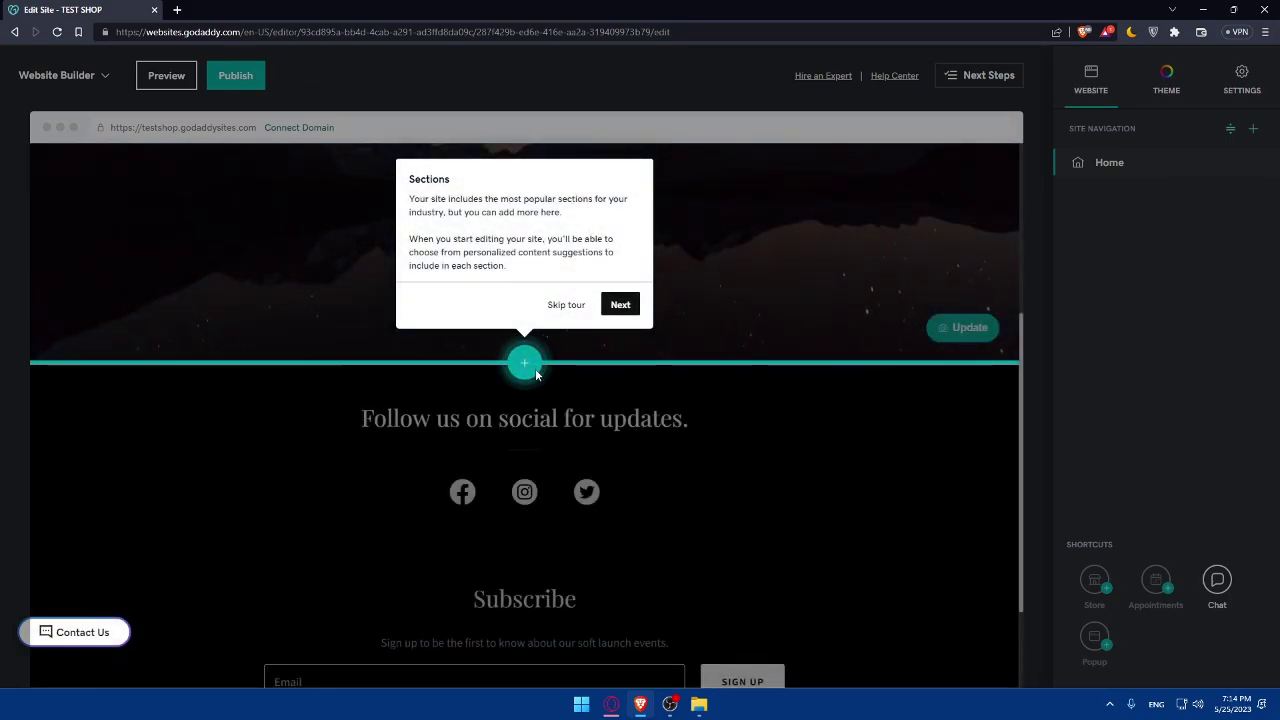
pyautogui.click(620, 304)
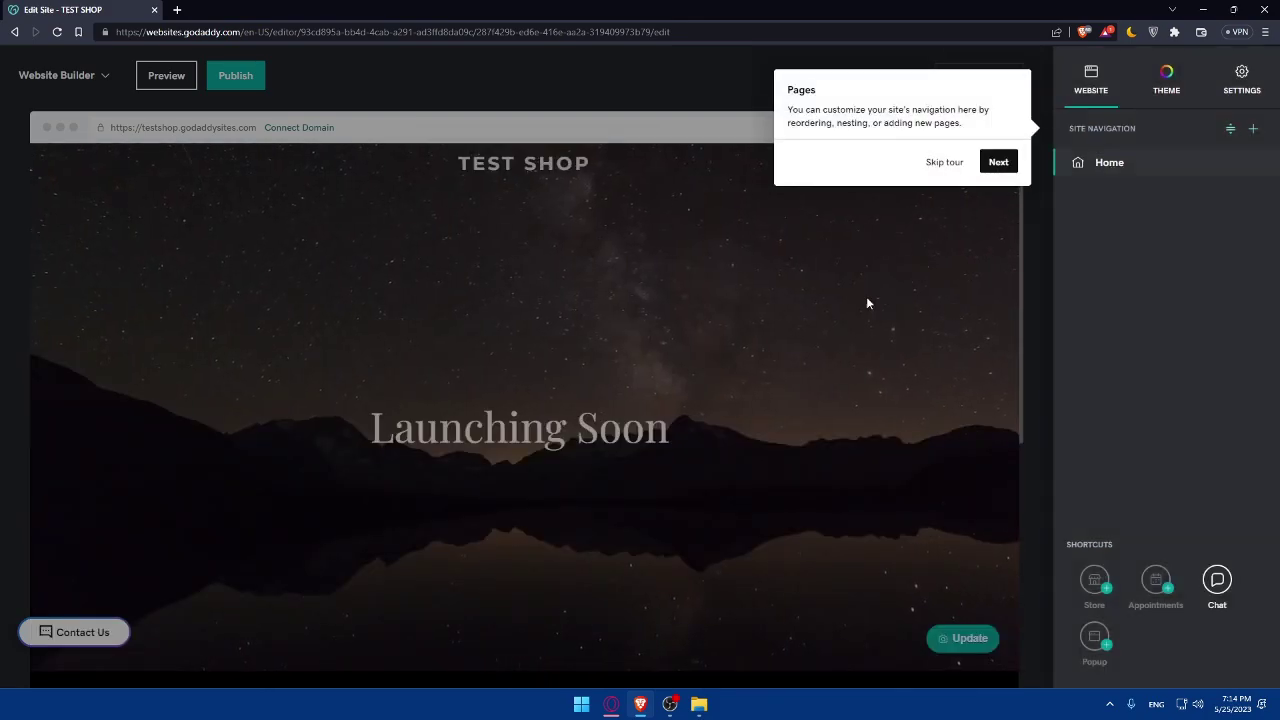
pyautogui.click(1004, 166)
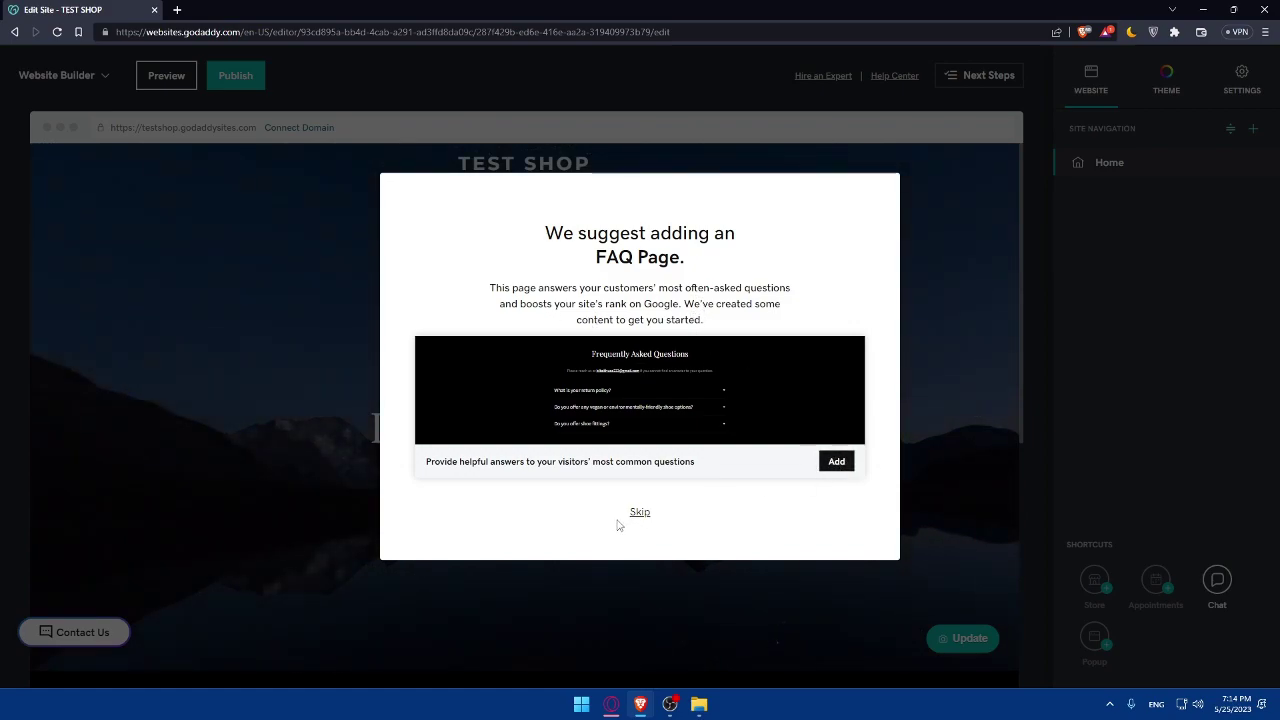
# Step: Add the suggested FAQ page, finish the tour and dismiss the premium notice
pyautogui.click(833, 462)
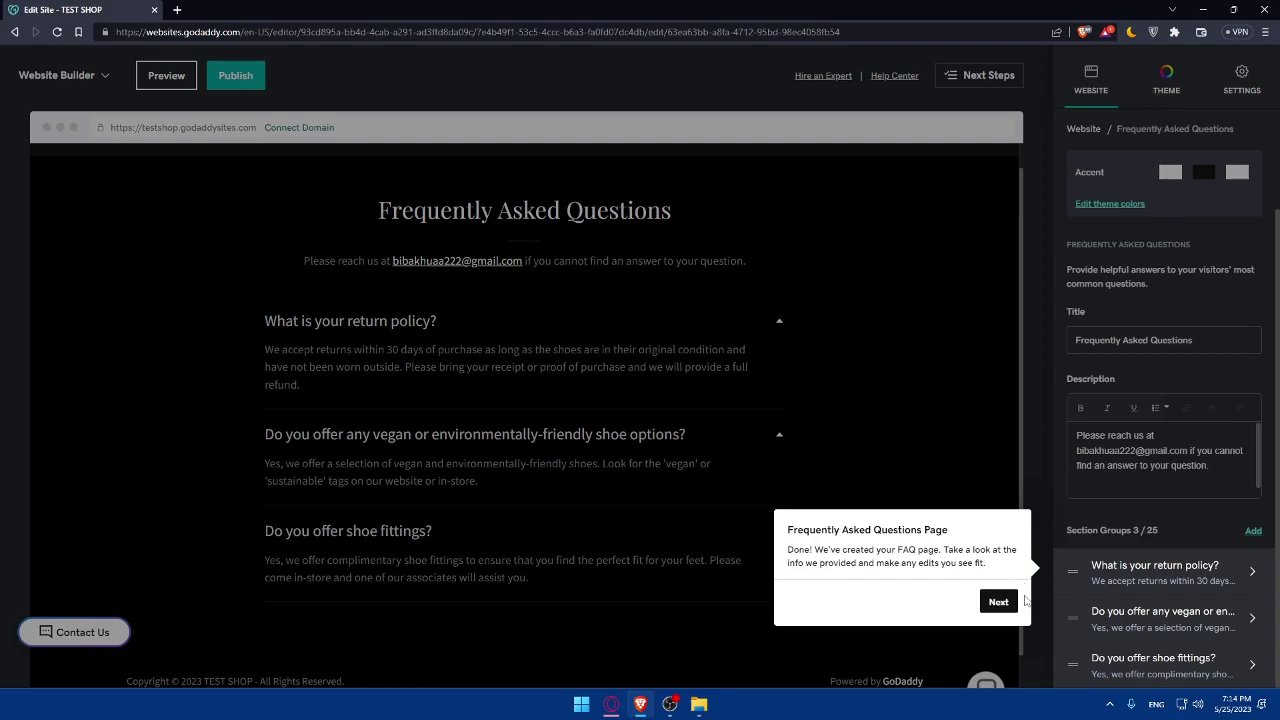
pyautogui.click(990, 598)
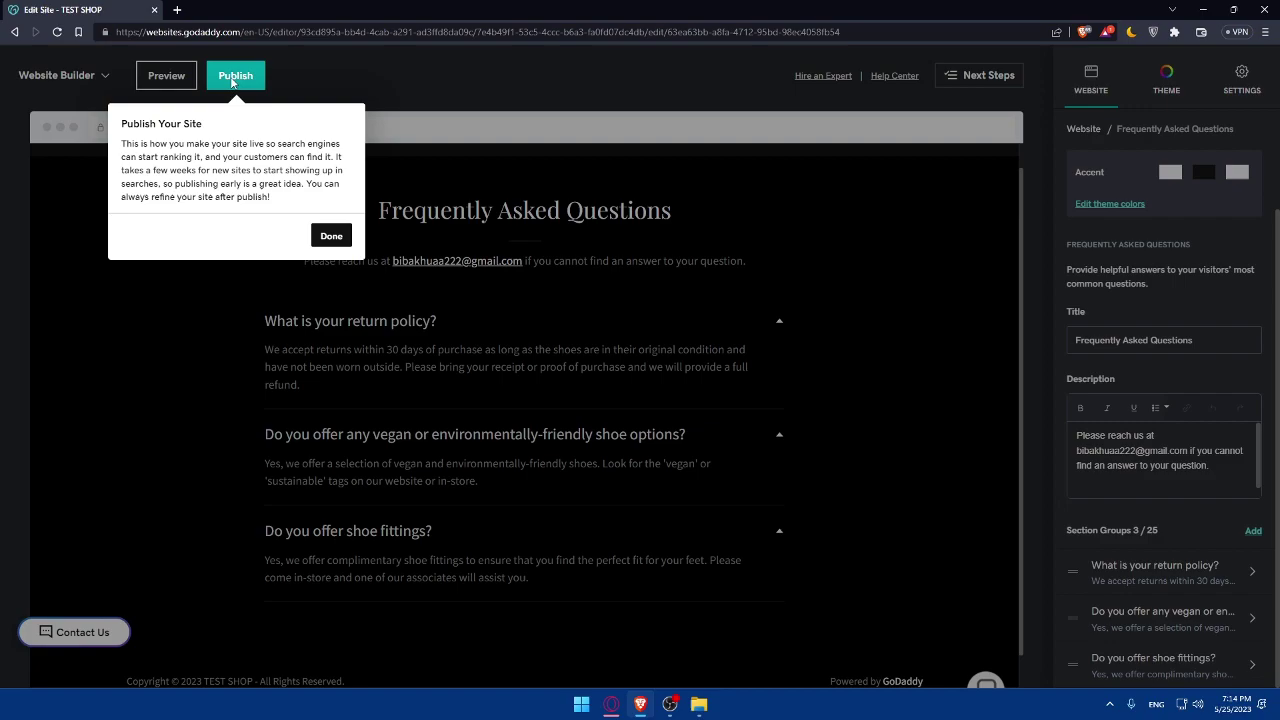
pyautogui.click(331, 236)
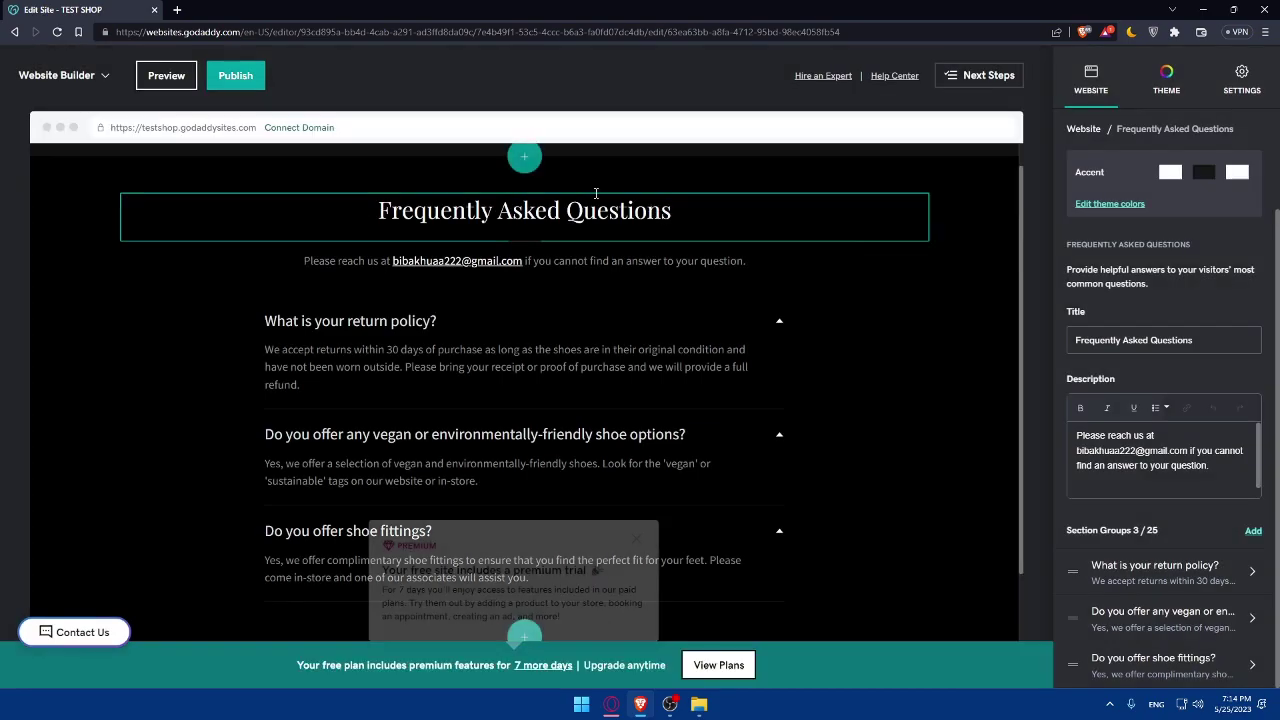
pyautogui.click(639, 540)
pyautogui.moveTo(524, 485)
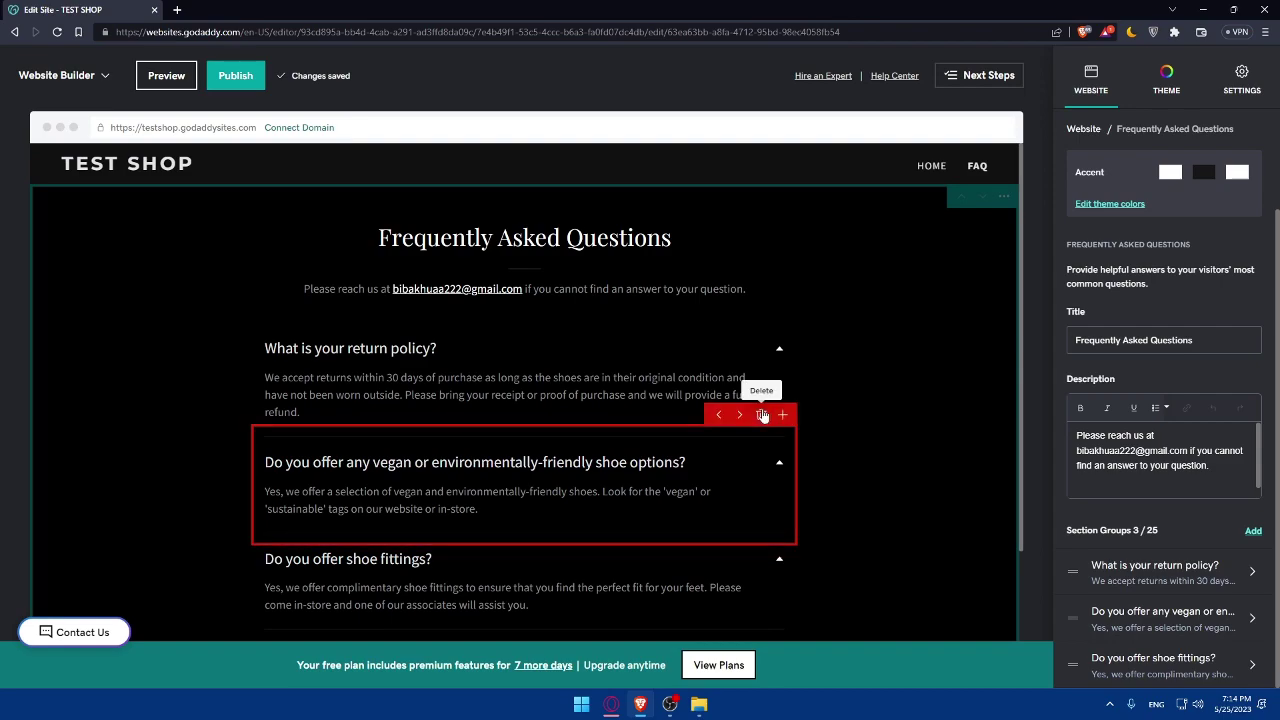
# Step: Open the Home and FAQ pages from the site page list
pyautogui.click(1084, 129)
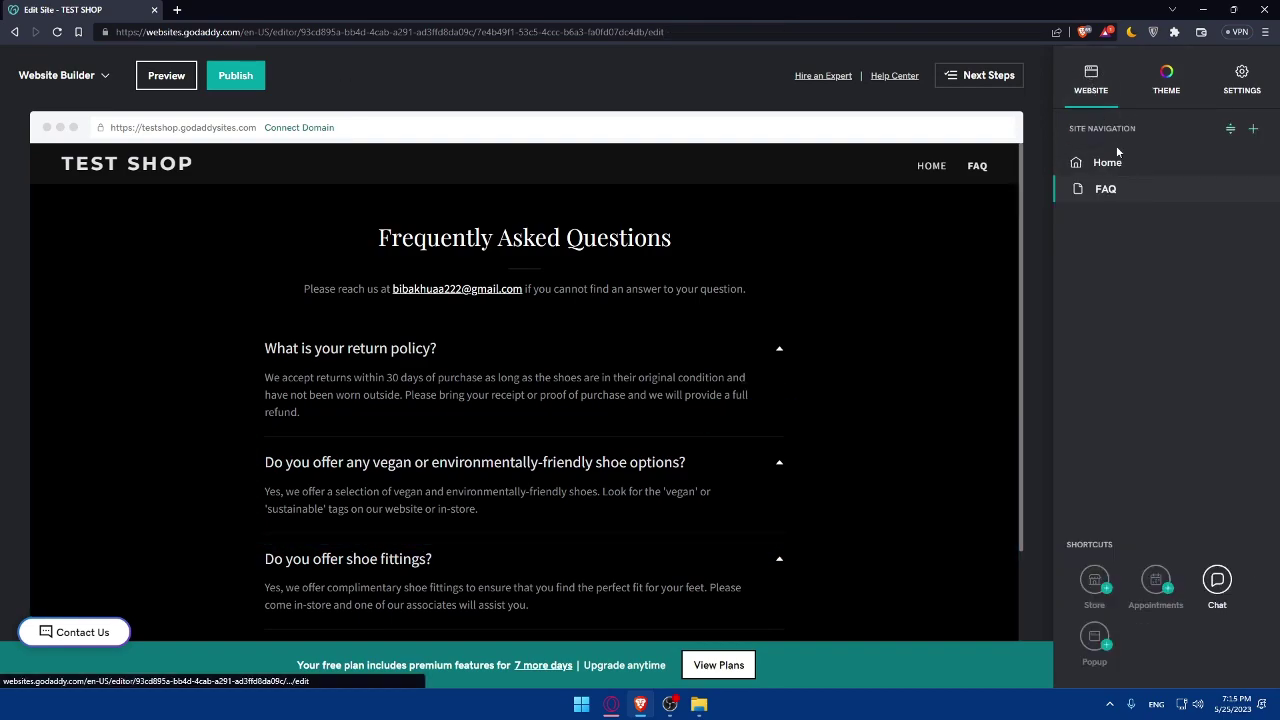
pyautogui.click(1127, 165)
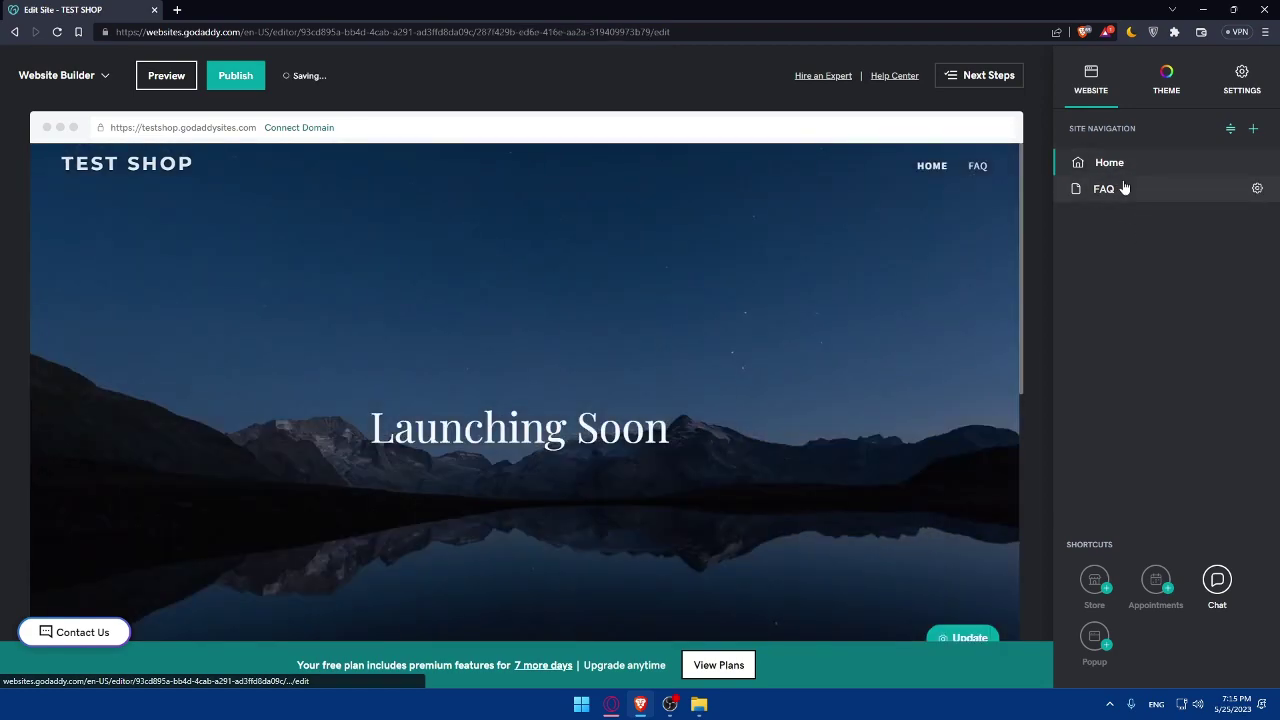
pyautogui.click(1125, 191)
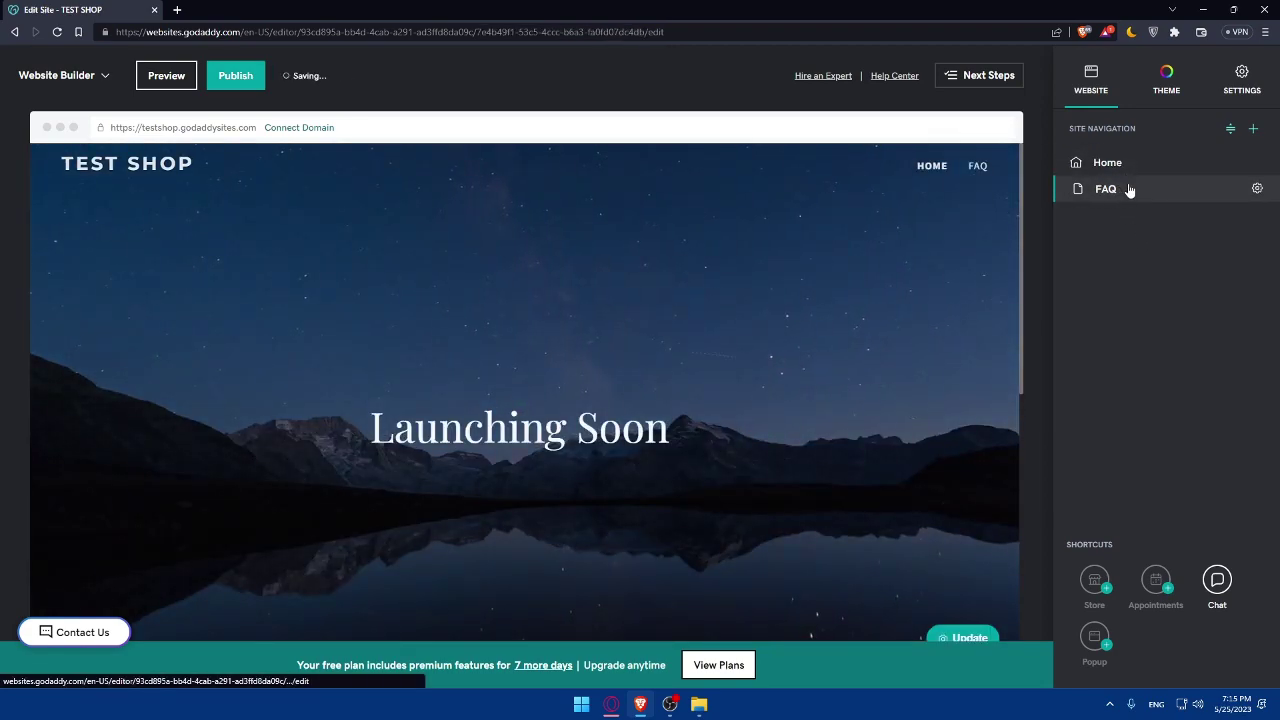
# Step: Add a blank new page titled 'test' to the site navigation
pyautogui.click(1120, 168)
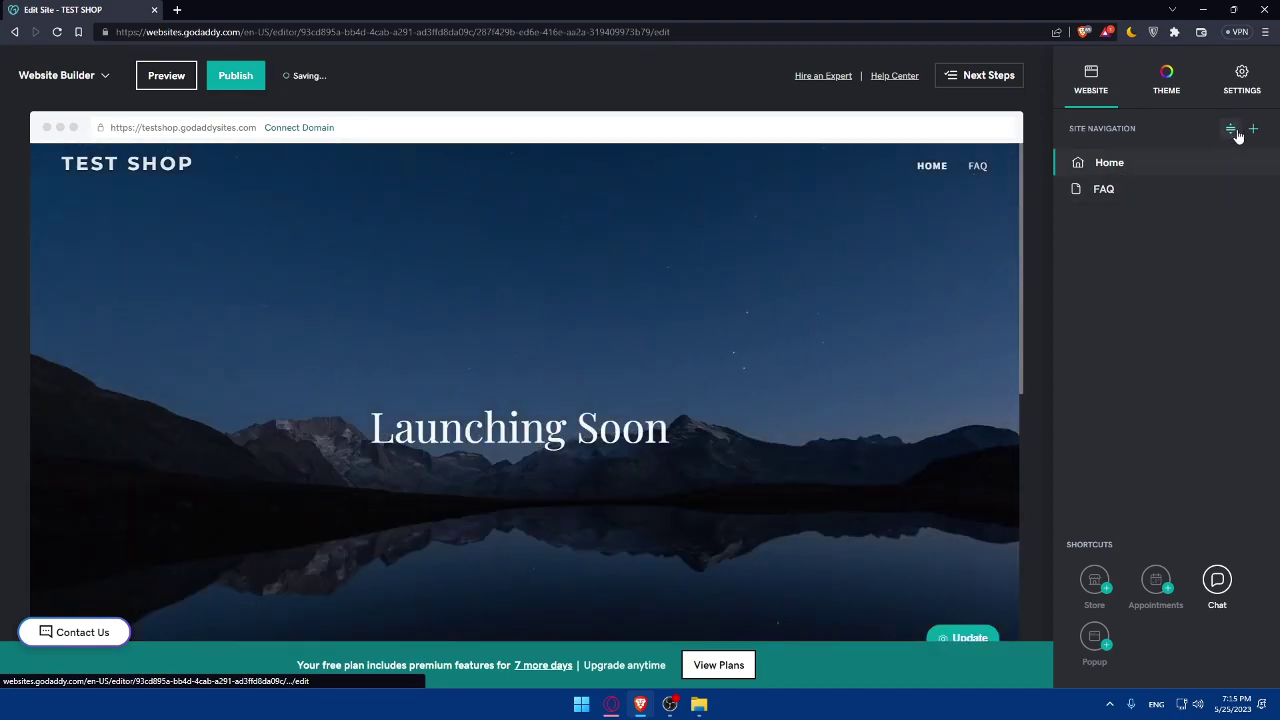
pyautogui.click(1252, 128)
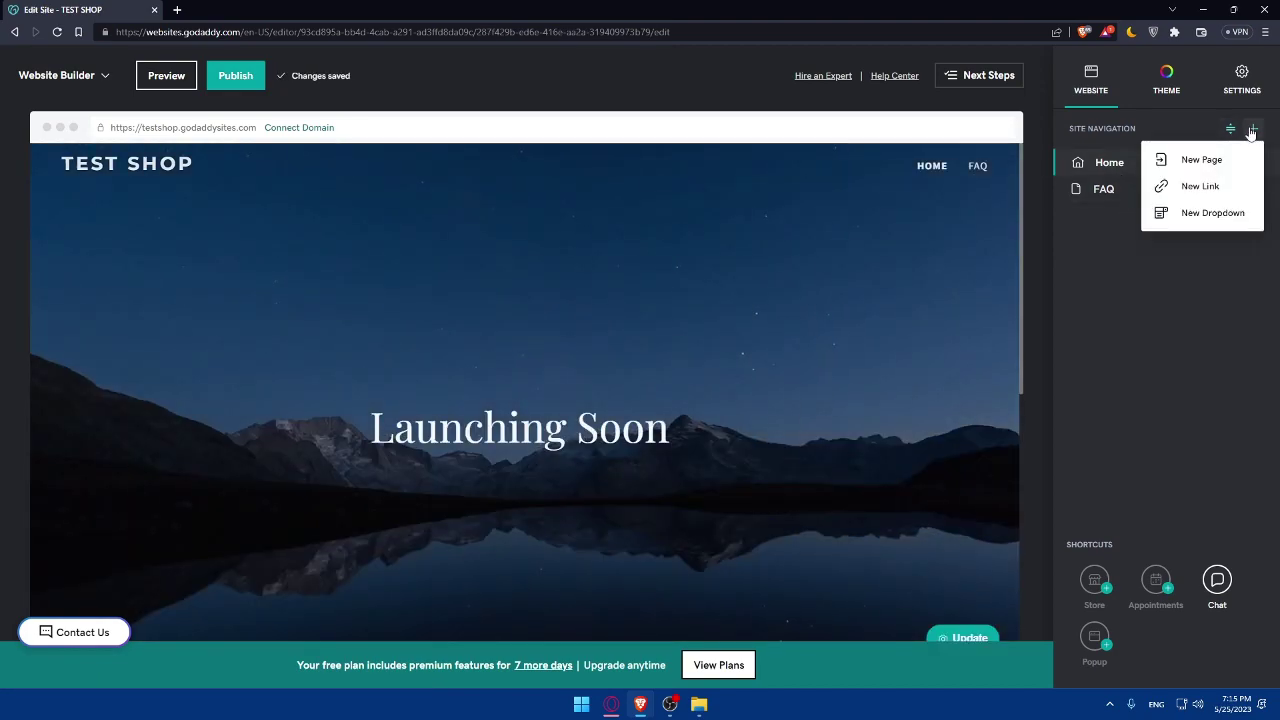
pyautogui.click(1202, 162)
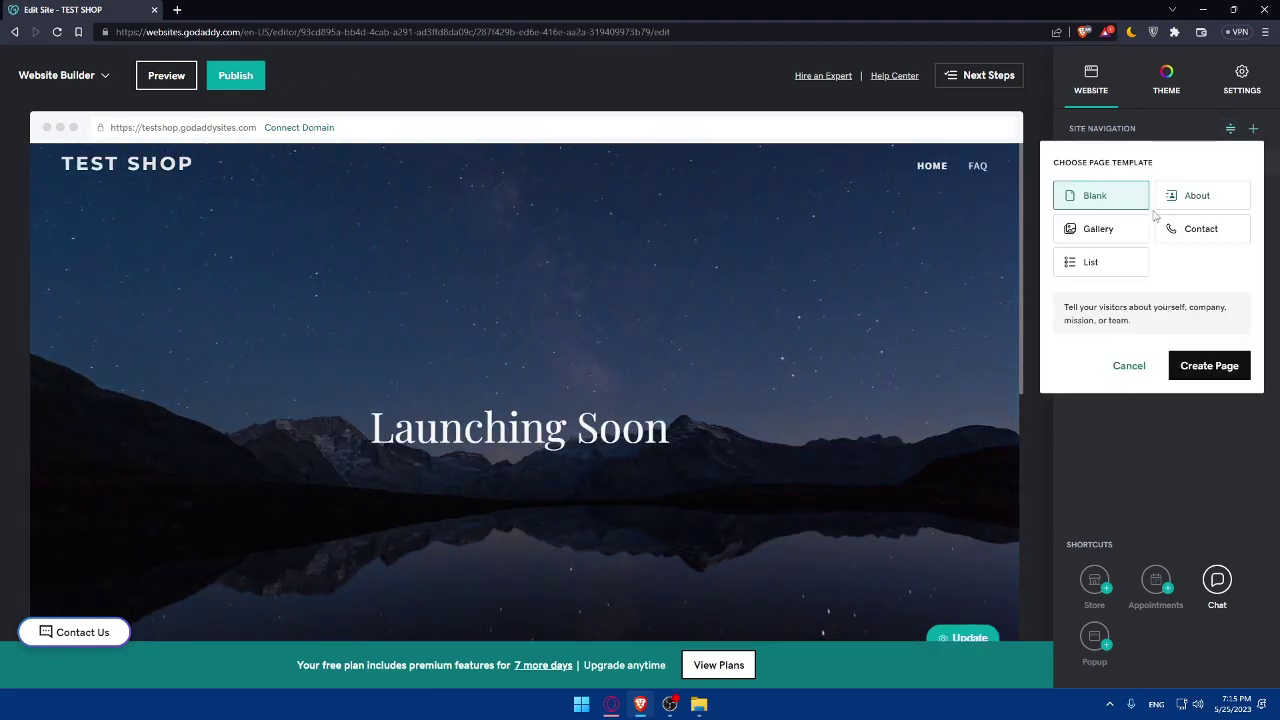
pyautogui.click(1202, 366)
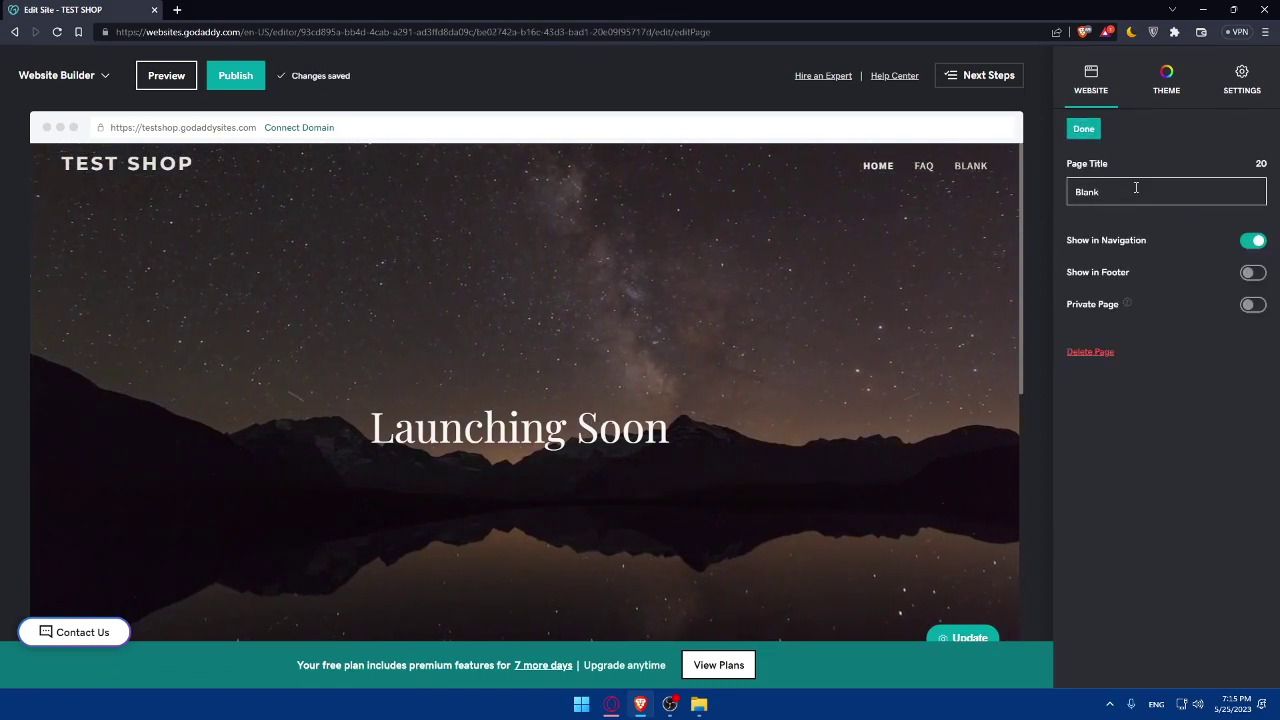
pyautogui.doubleClick(1136, 189)
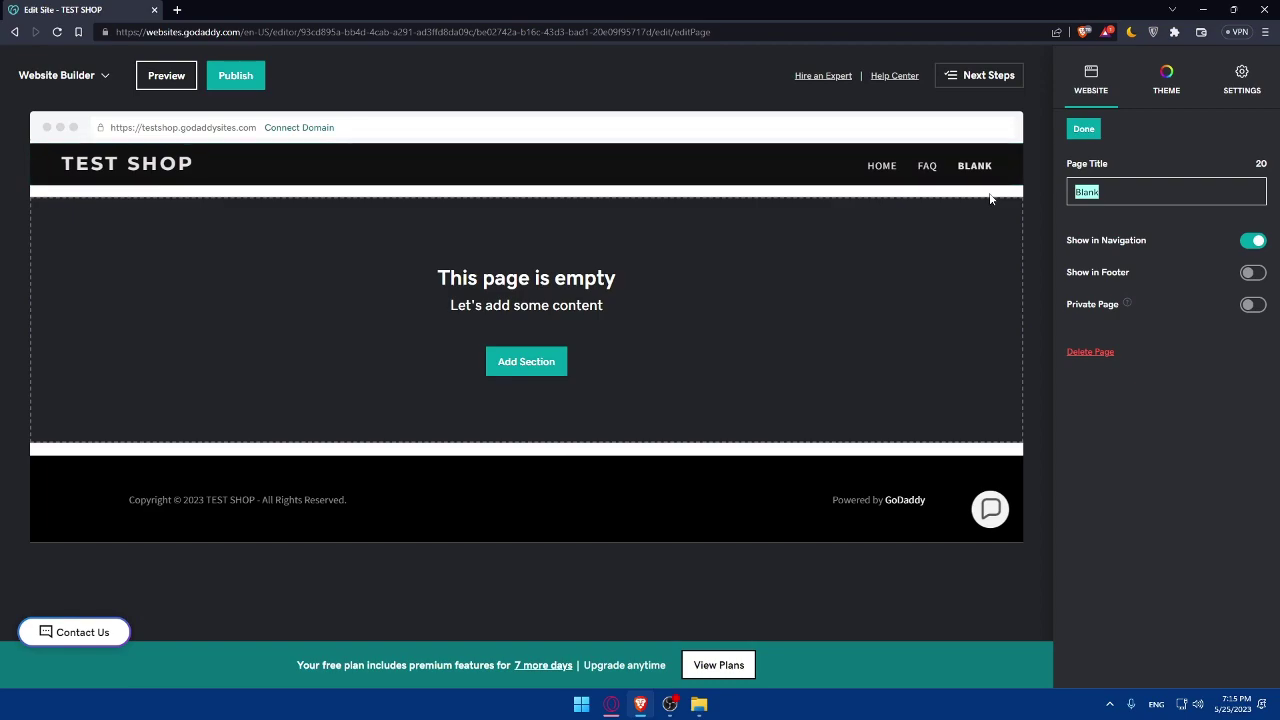
pyautogui.write('test')
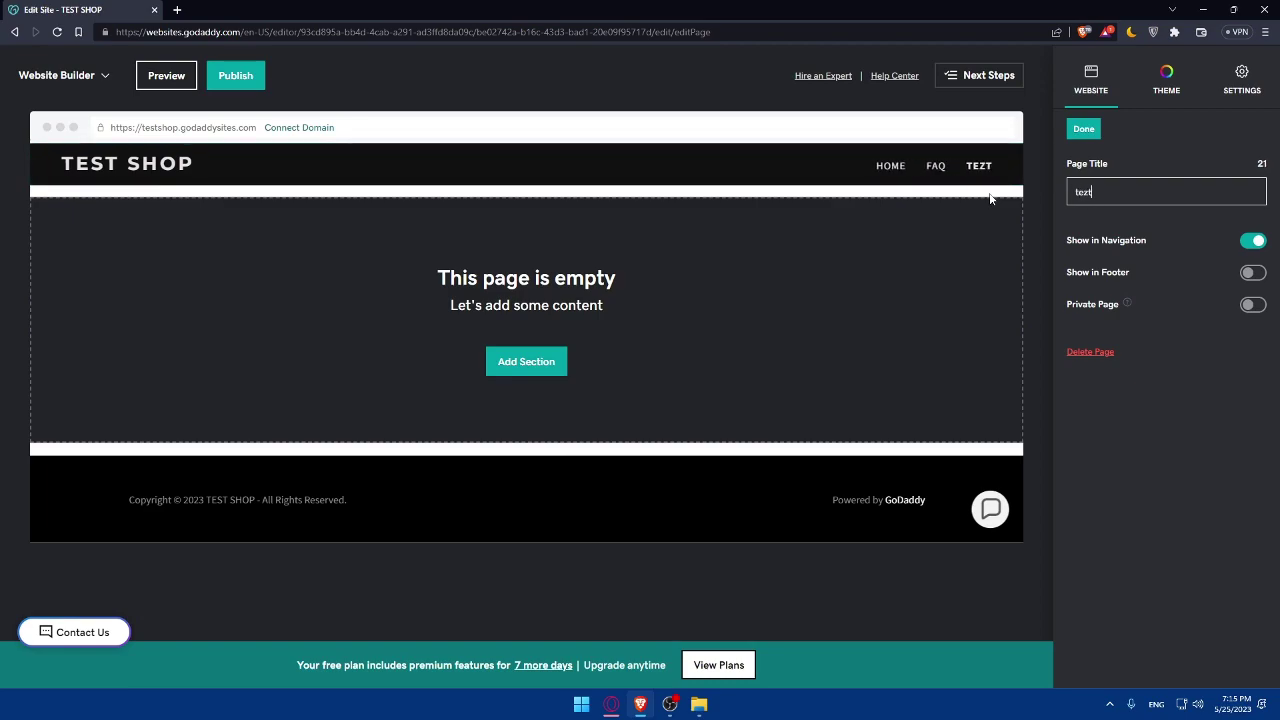
pyautogui.press('BackSpace')
pyautogui.press('BackSpace')
pyautogui.write('st')
pyautogui.click(1084, 129)
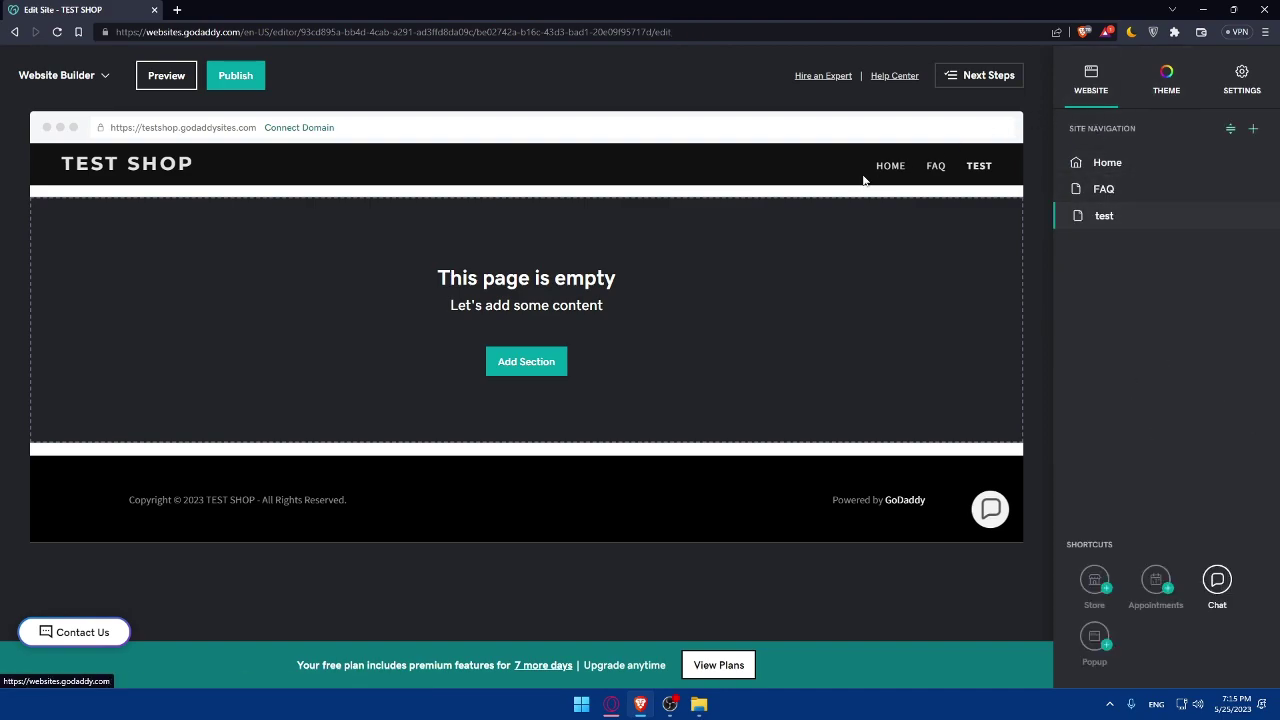
pyautogui.moveTo(526, 499)
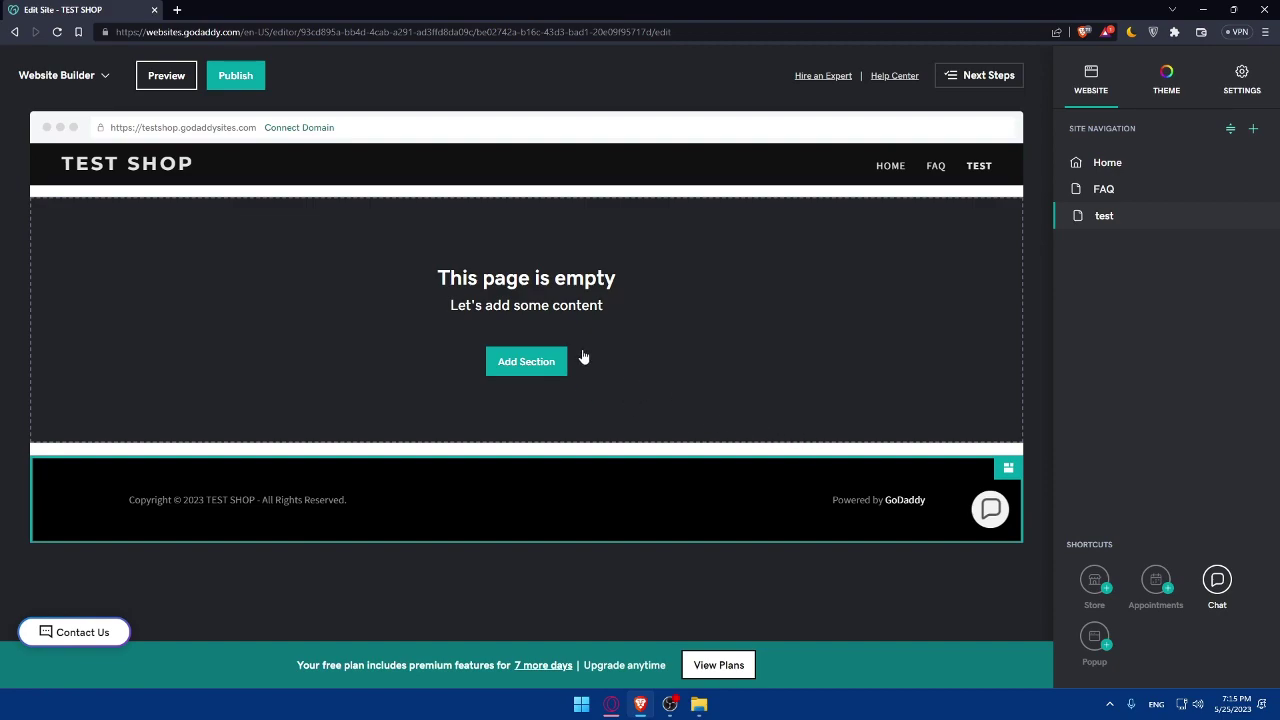
# Step: Insert the Featured Categories section onto the empty test page
pyautogui.click(538, 374)
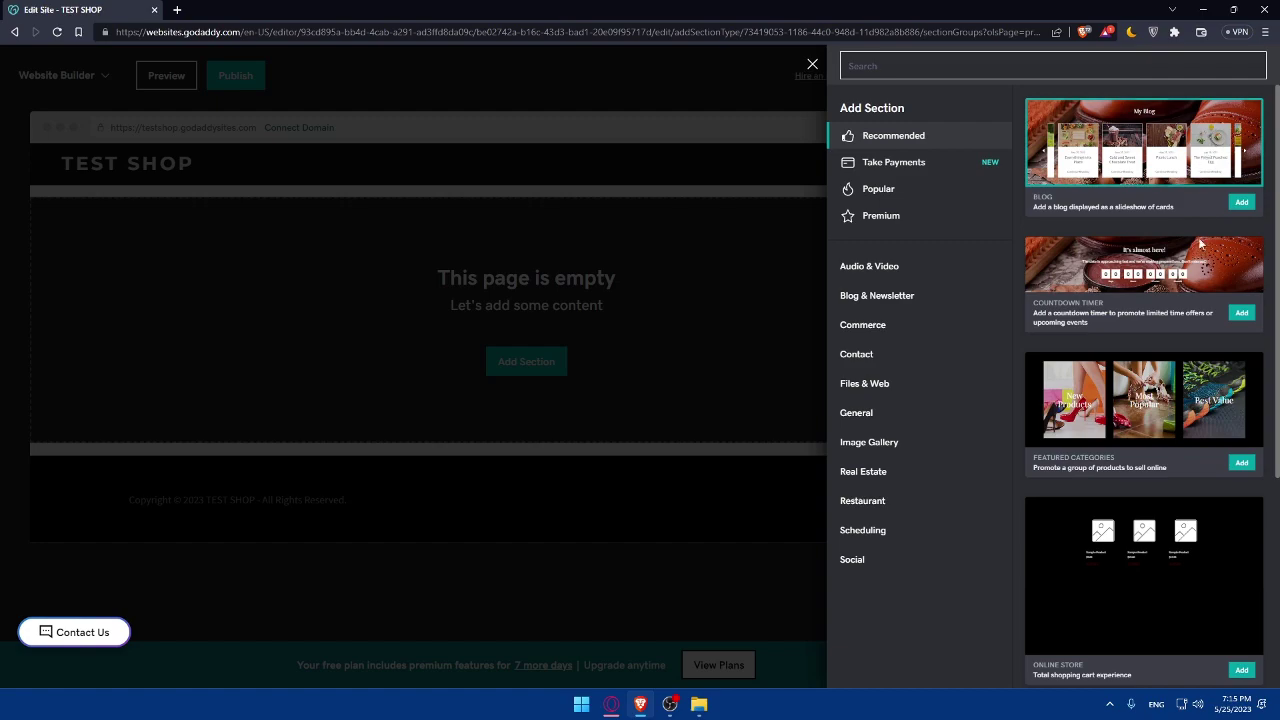
pyautogui.click(1203, 410)
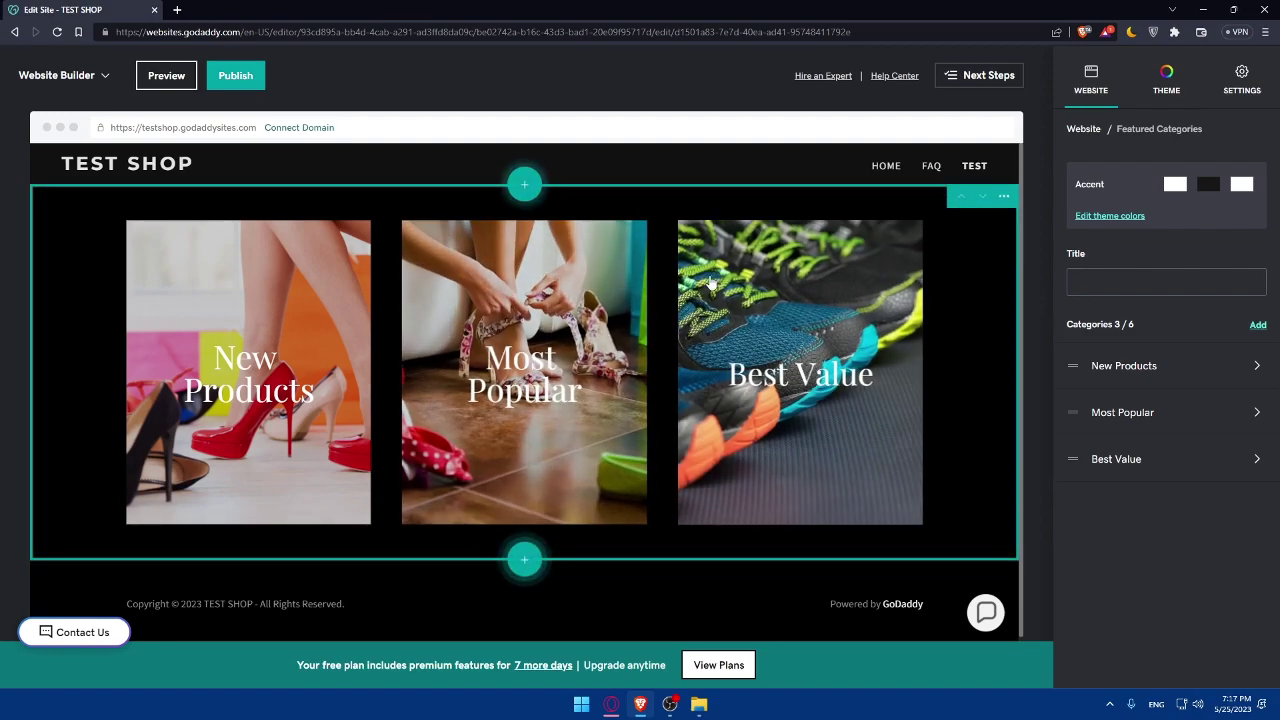
# Step: Open and close the Add Section list without adding anything, then open the Most Popular category
pyautogui.scroll(-1, 665, 315)
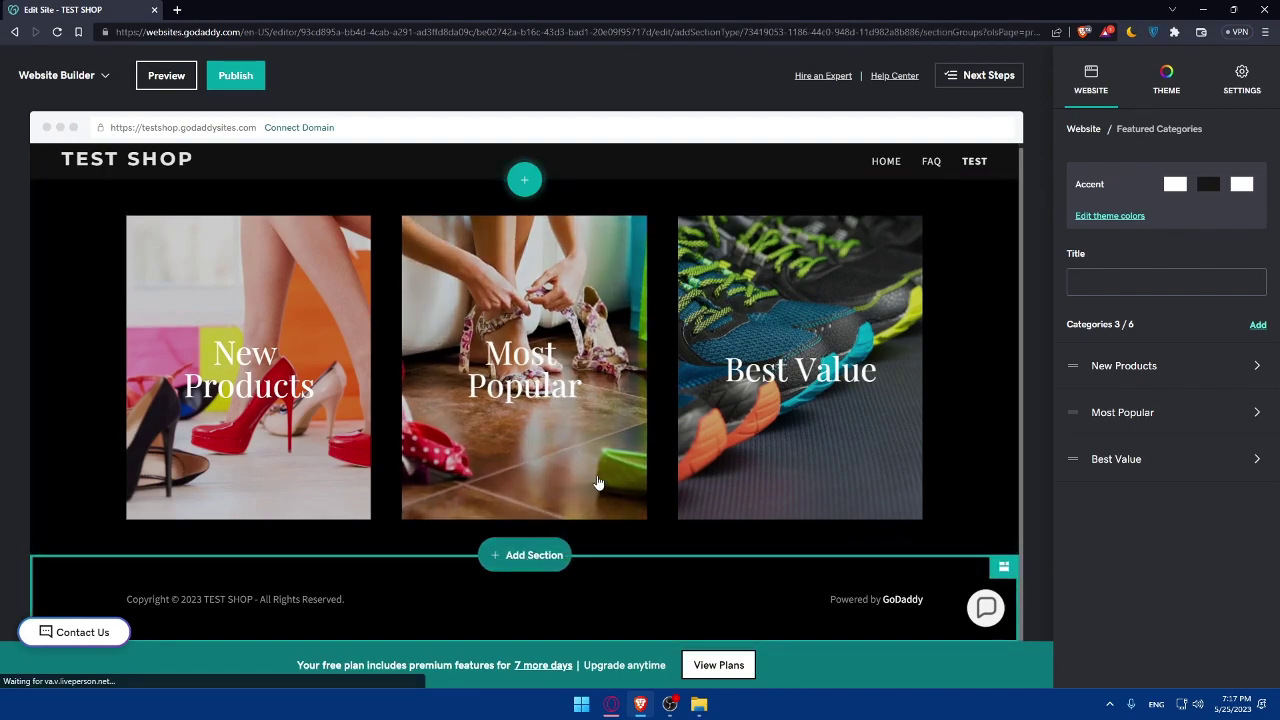
pyautogui.click(524, 554)
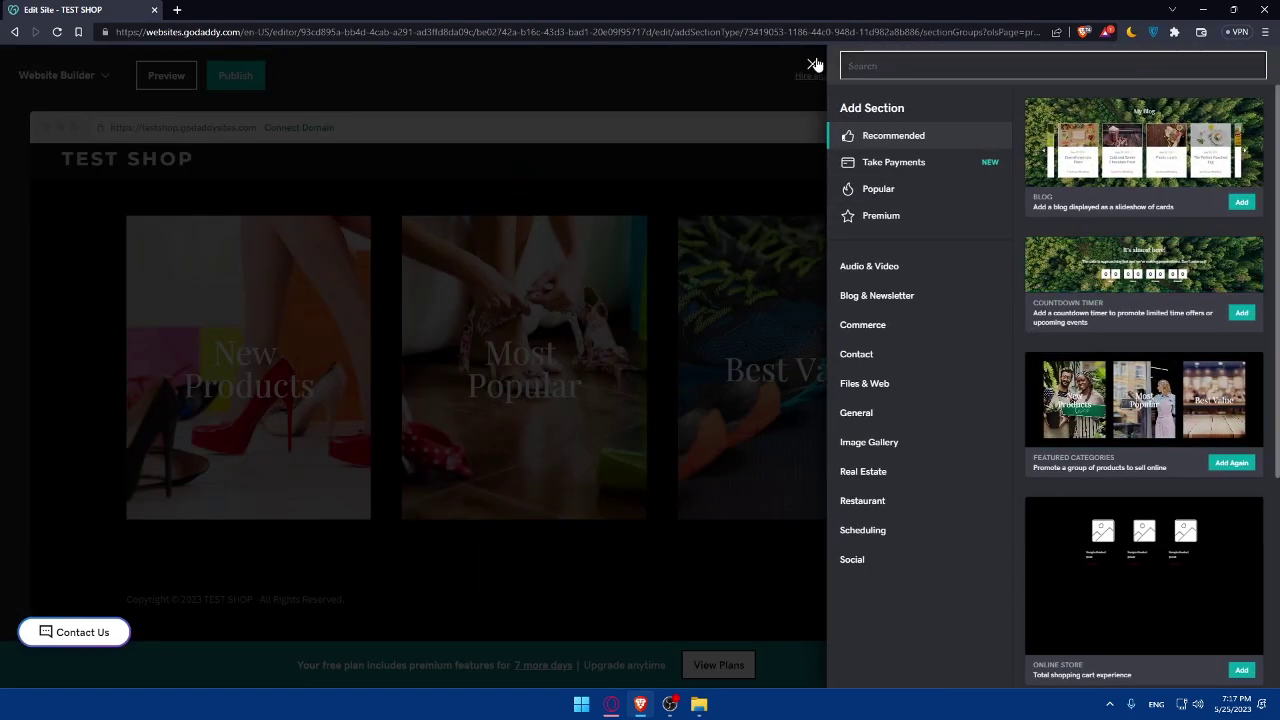
pyautogui.click(813, 64)
pyautogui.click(548, 316)
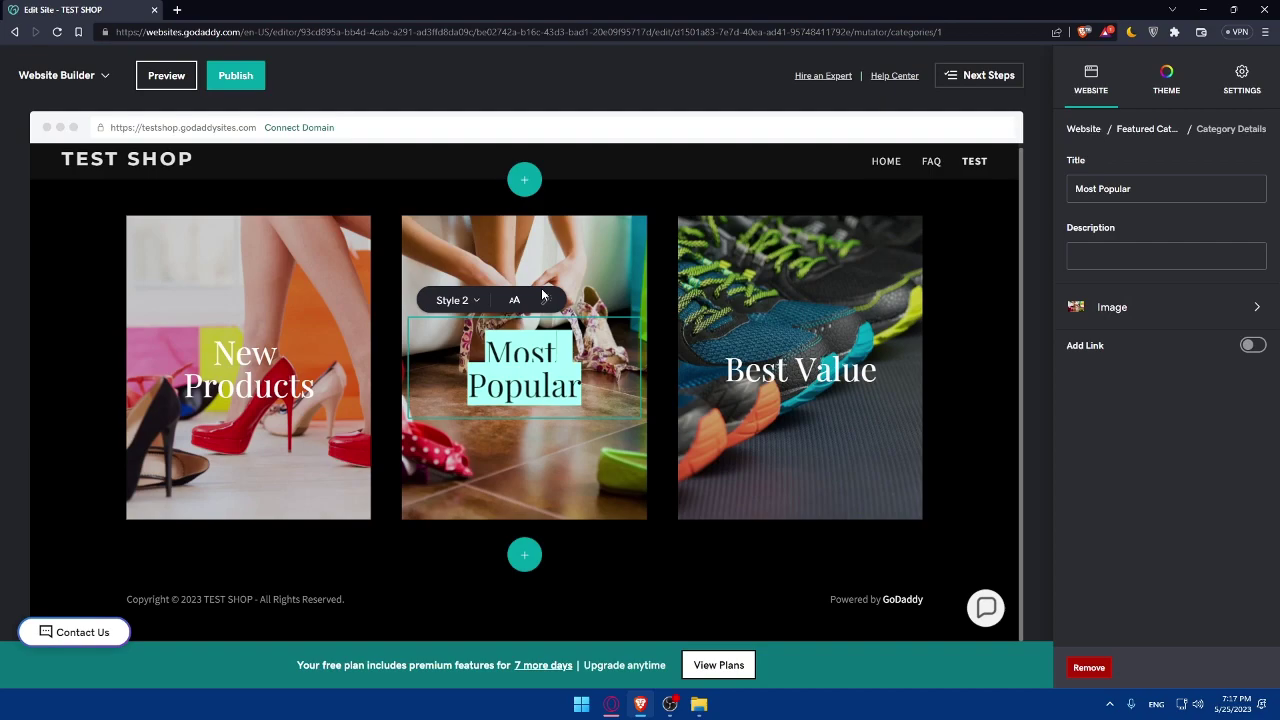
# Step: Check the site's Theme and Settings tabs, bringing up the pricing plan comparison
pyautogui.click(1165, 80)
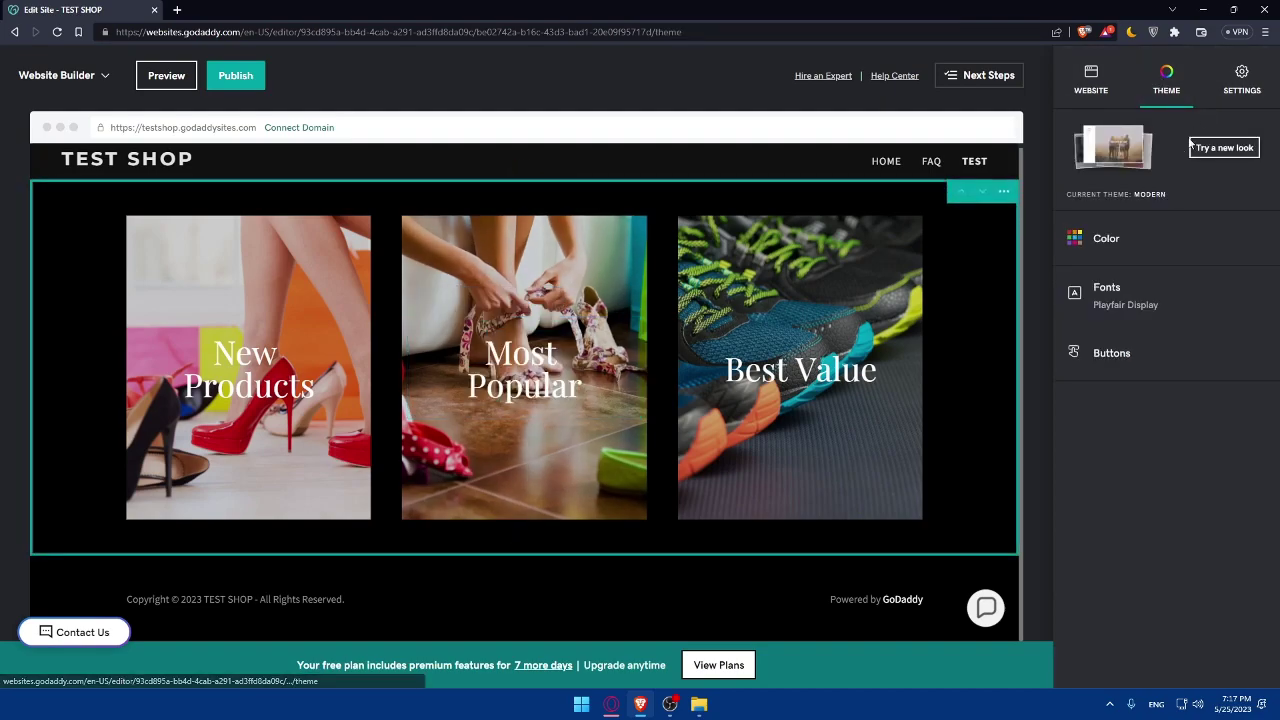
pyautogui.click(1242, 78)
pyautogui.scroll(-1, 1184, 250)
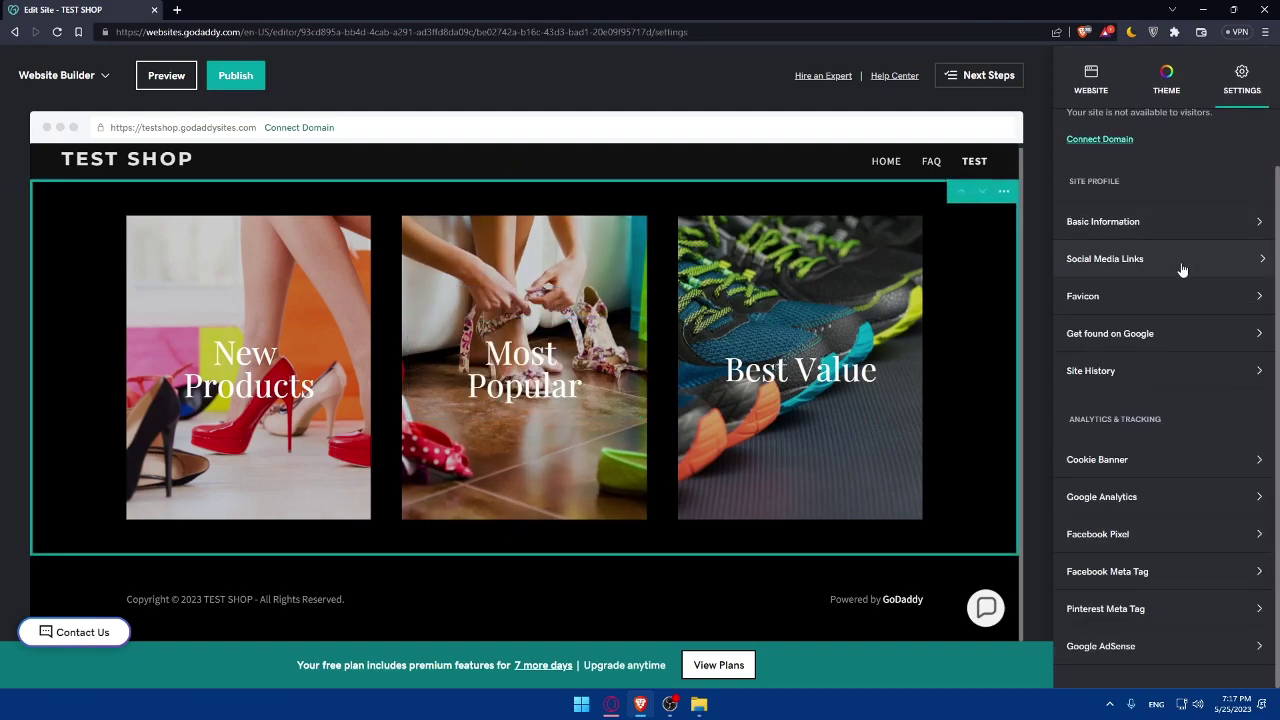
pyautogui.scroll(1, 1200, 280)
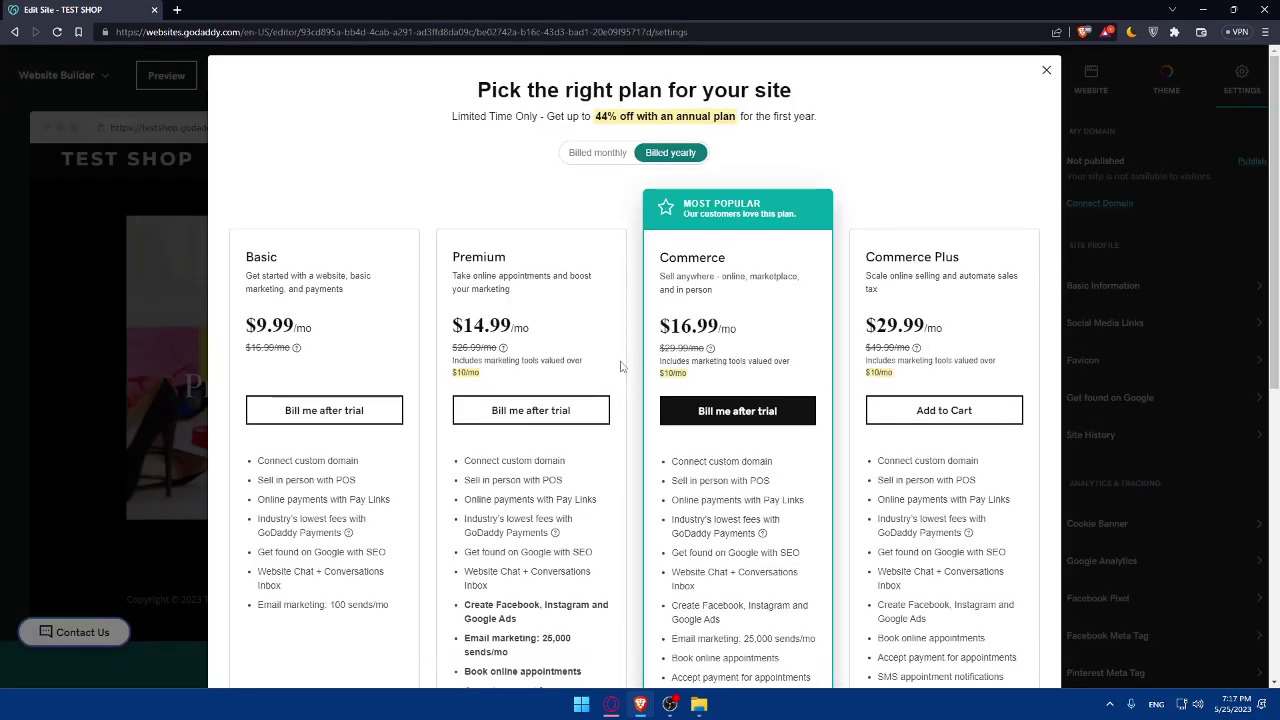
# Step: Compare the Basic, Premium, Commerce and Commerce Plus plans, then close the pricing dialog
pyautogui.scroll(-1, 620, 366)
pyautogui.scroll(1, 620, 366)
pyautogui.scroll(-3, 850, 290)
pyautogui.scroll(1, 380, 277)
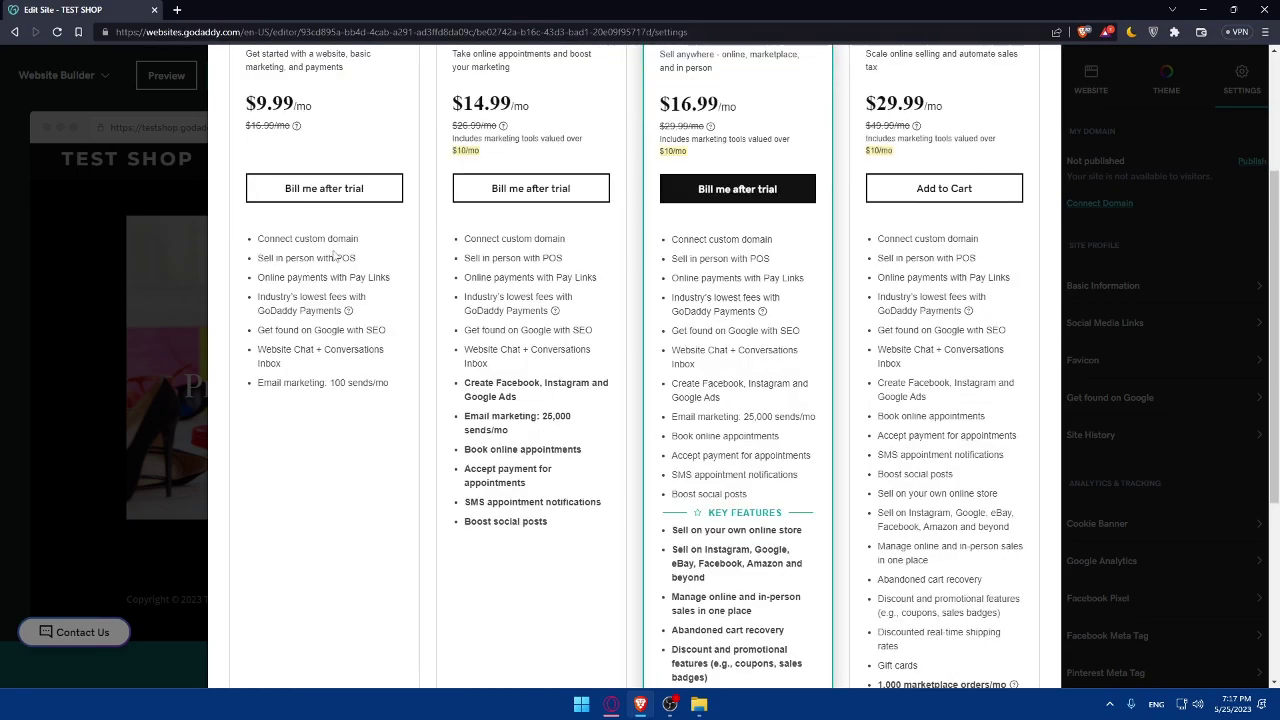
pyautogui.scroll(-3, 952, 356)
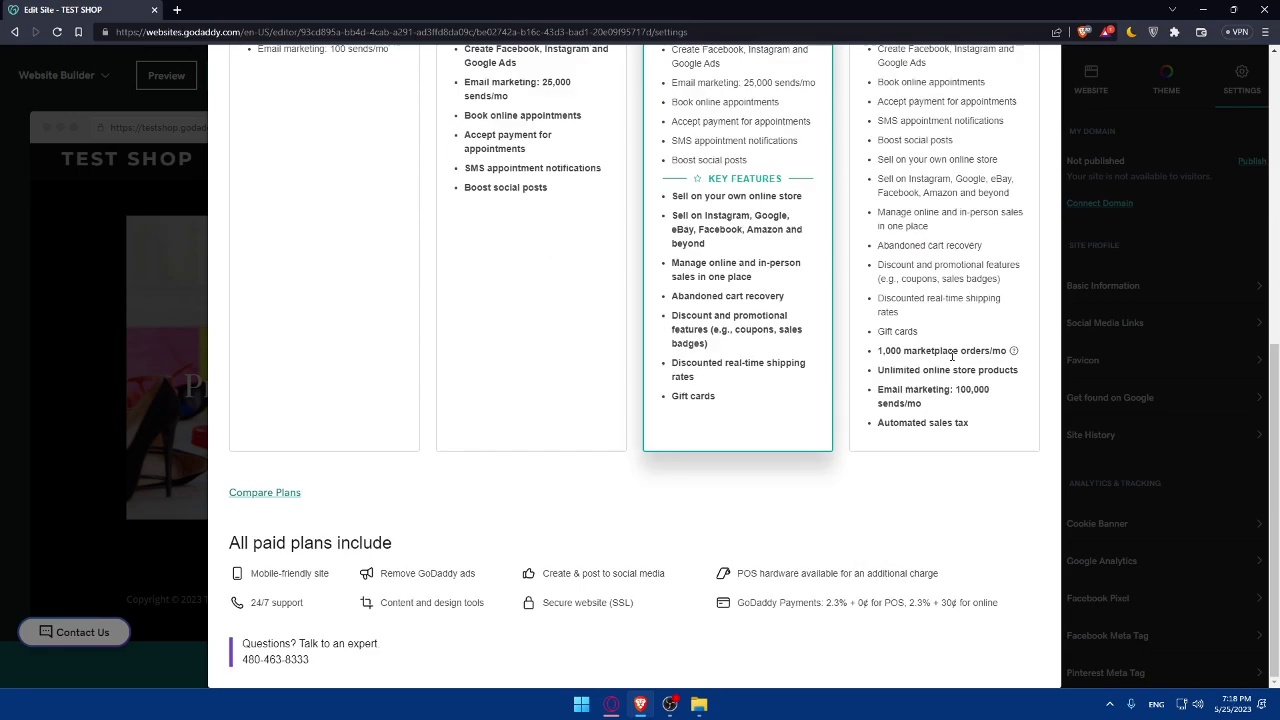
pyautogui.scroll(5, 729, 449)
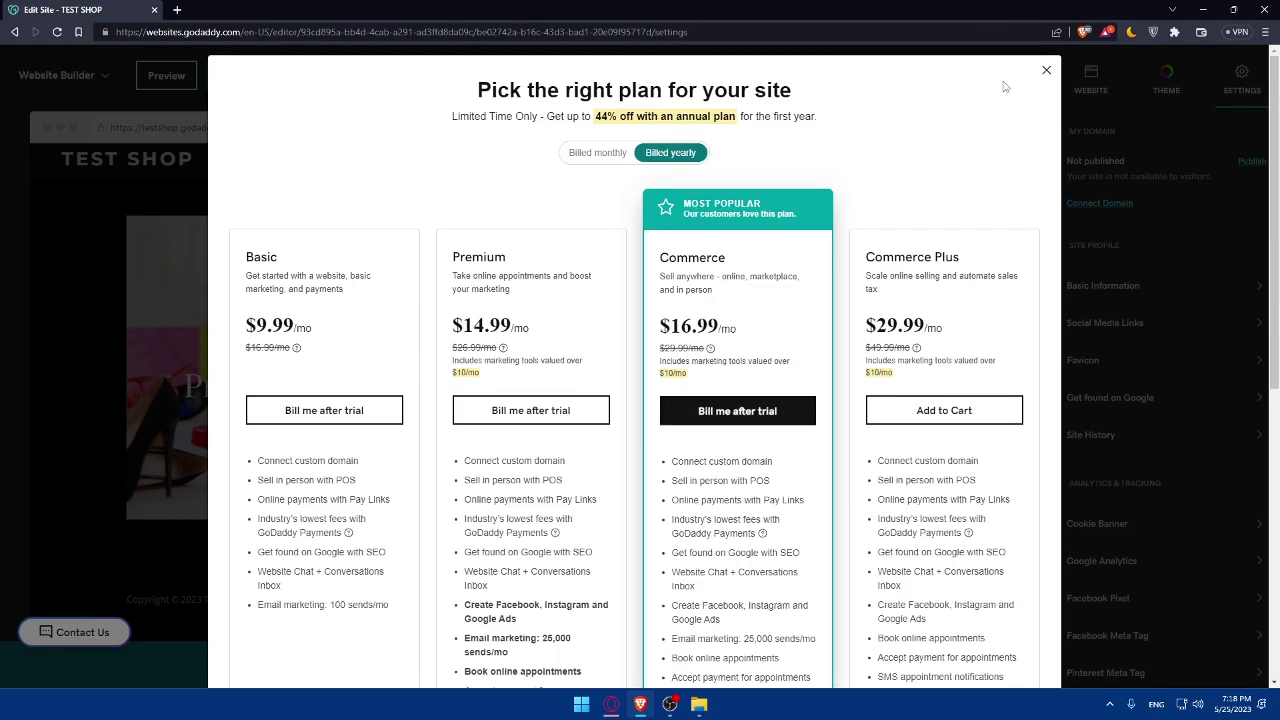
pyautogui.click(1047, 74)
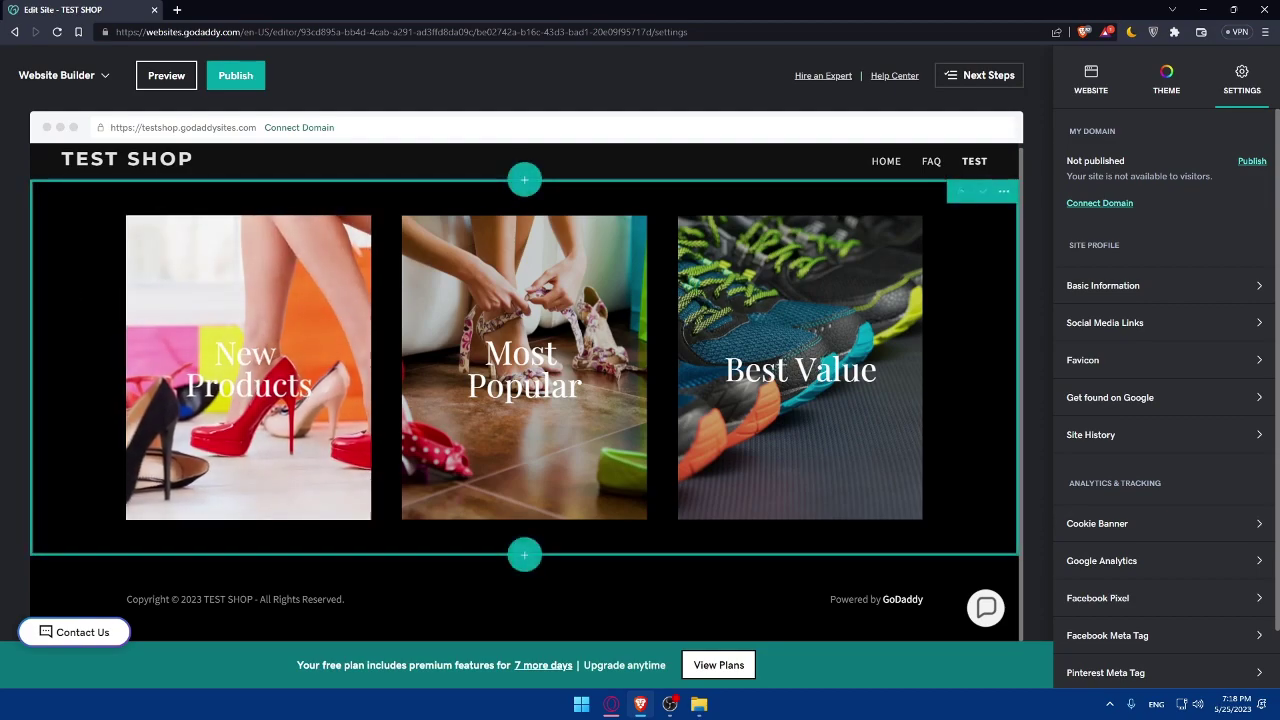
pyautogui.moveTo(322, 348)
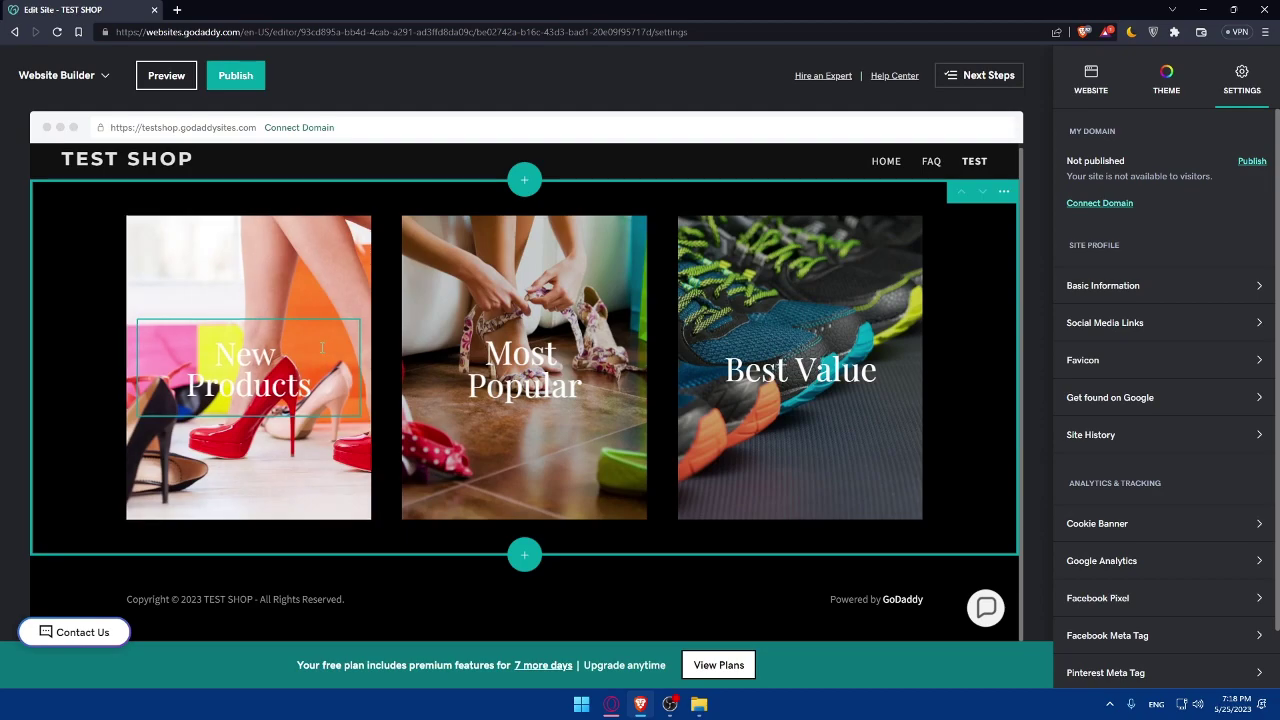
# Step: Preview the site and switch the preview to phone-sized mobile view
pyautogui.click(165, 76)
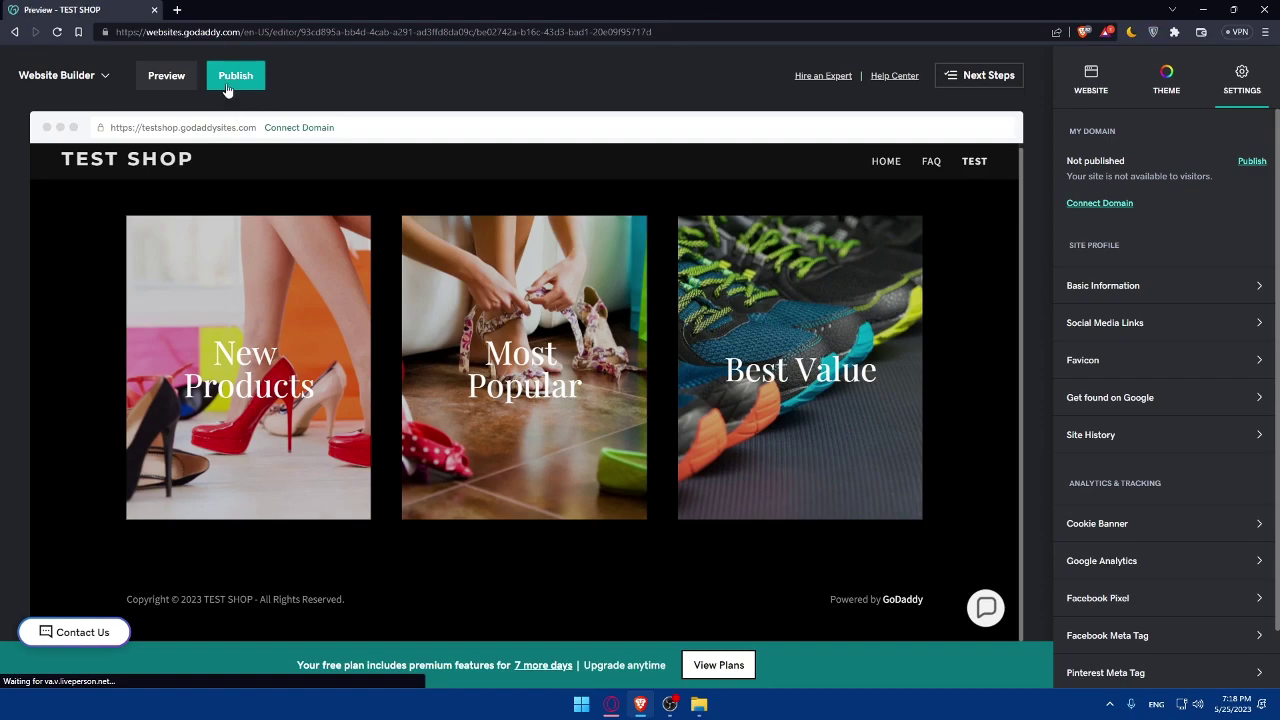
pyautogui.scroll(-2, 504, 282)
pyautogui.scroll(2, 530, 295)
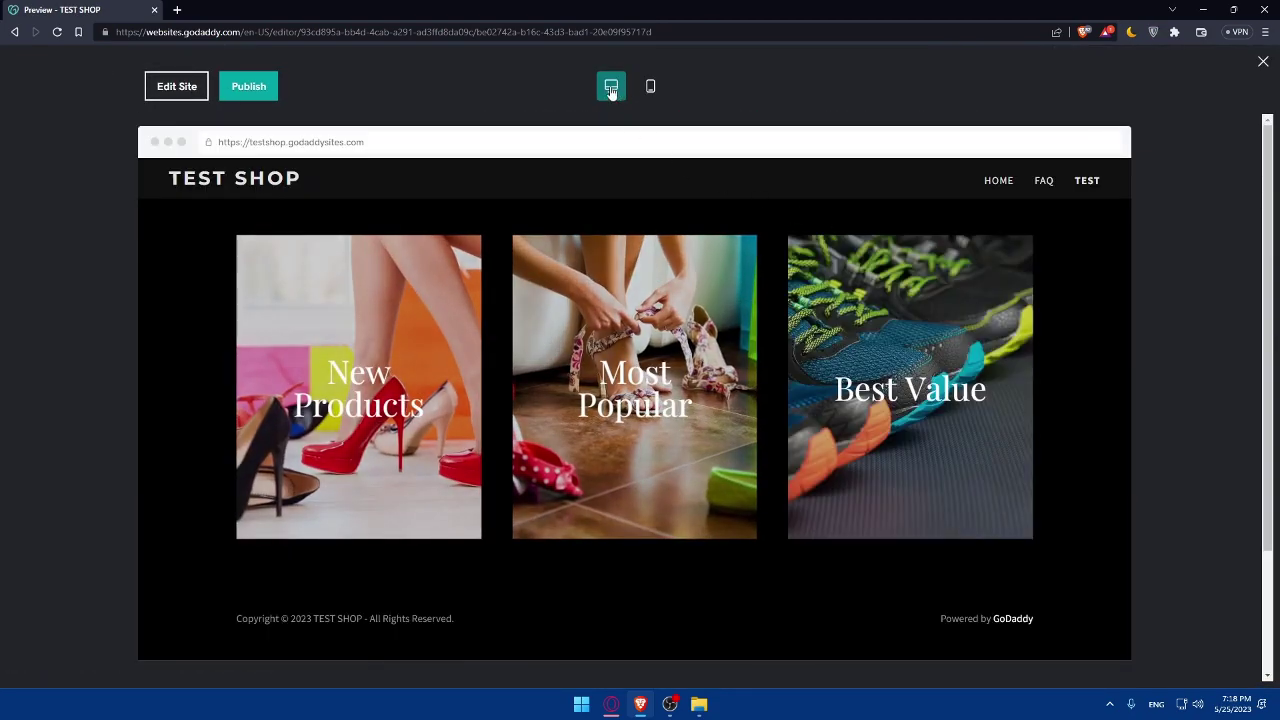
pyautogui.click(650, 86)
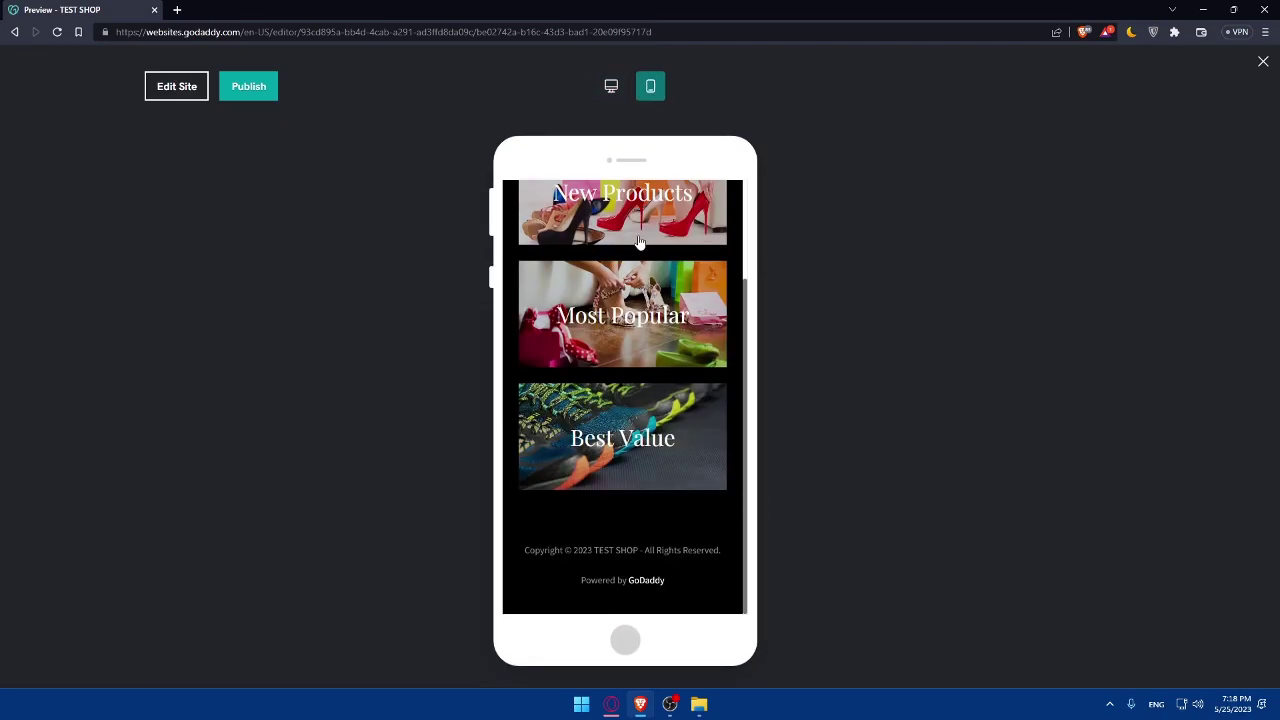
# Step: Visit the Home and FAQ pages through the mobile hamburger menu
pyautogui.click(713, 209)
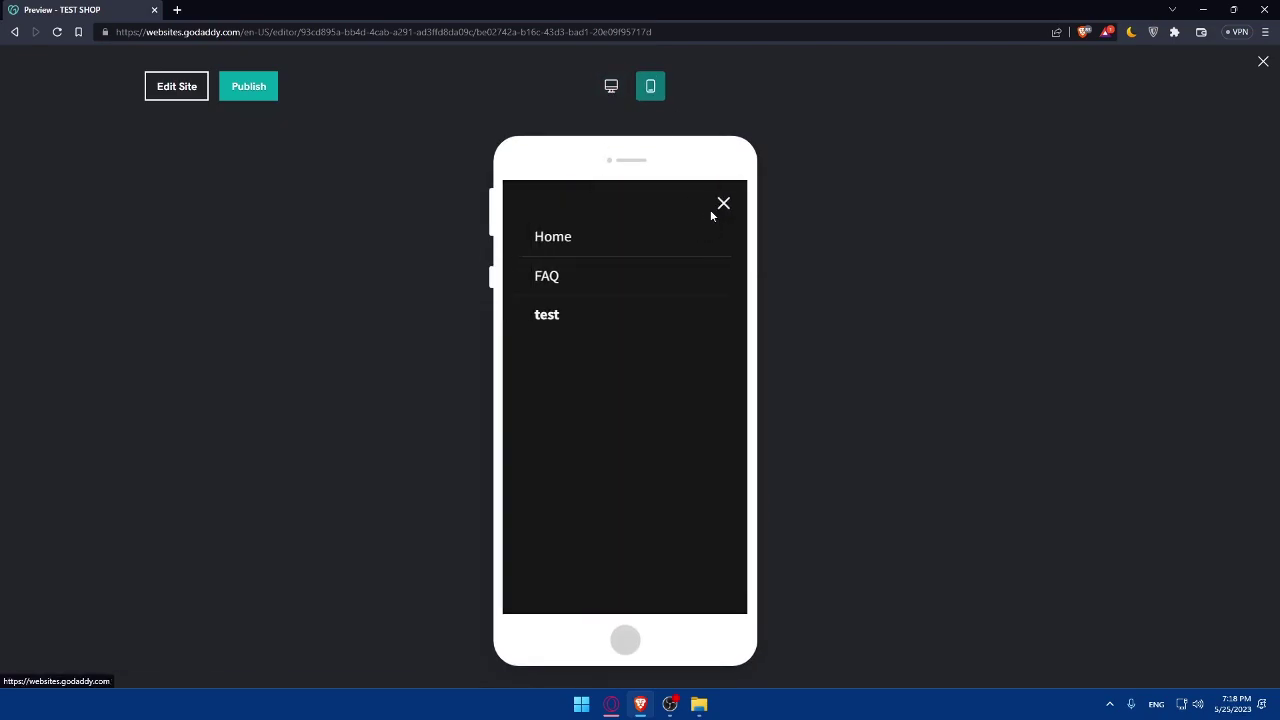
pyautogui.click(594, 244)
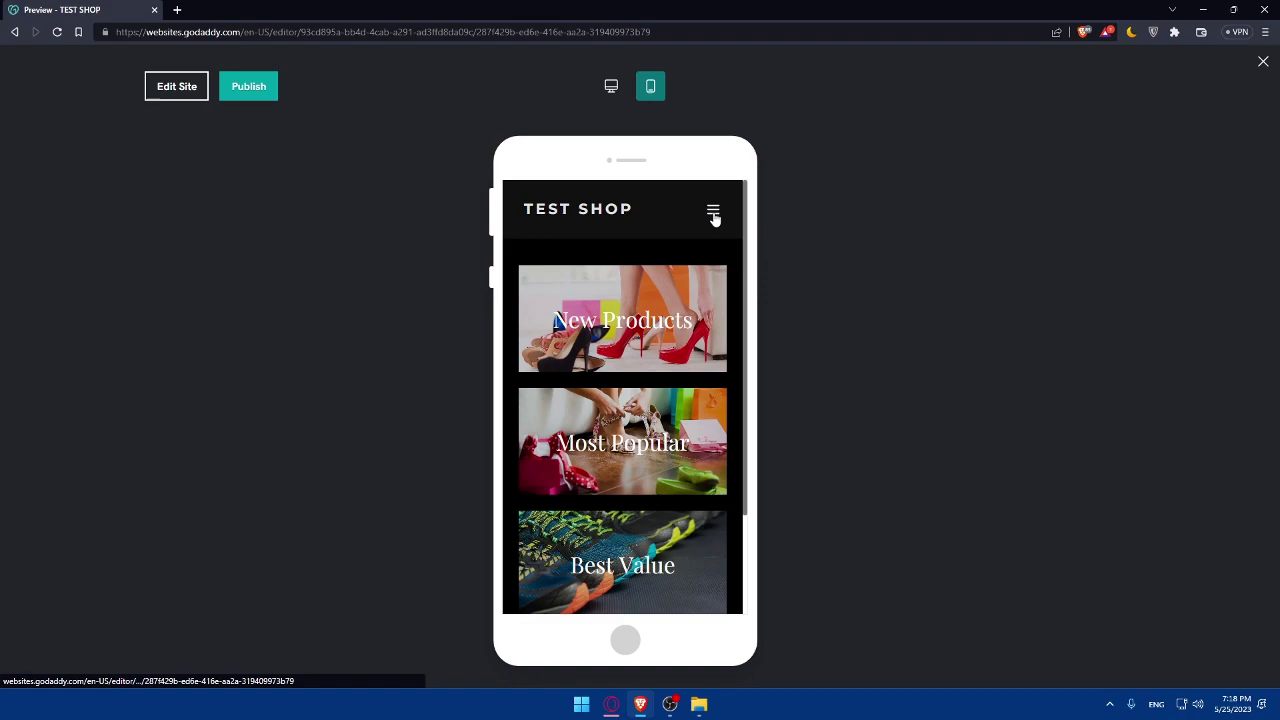
pyautogui.click(713, 209)
pyautogui.click(547, 276)
pyautogui.click(712, 210)
pyautogui.click(562, 277)
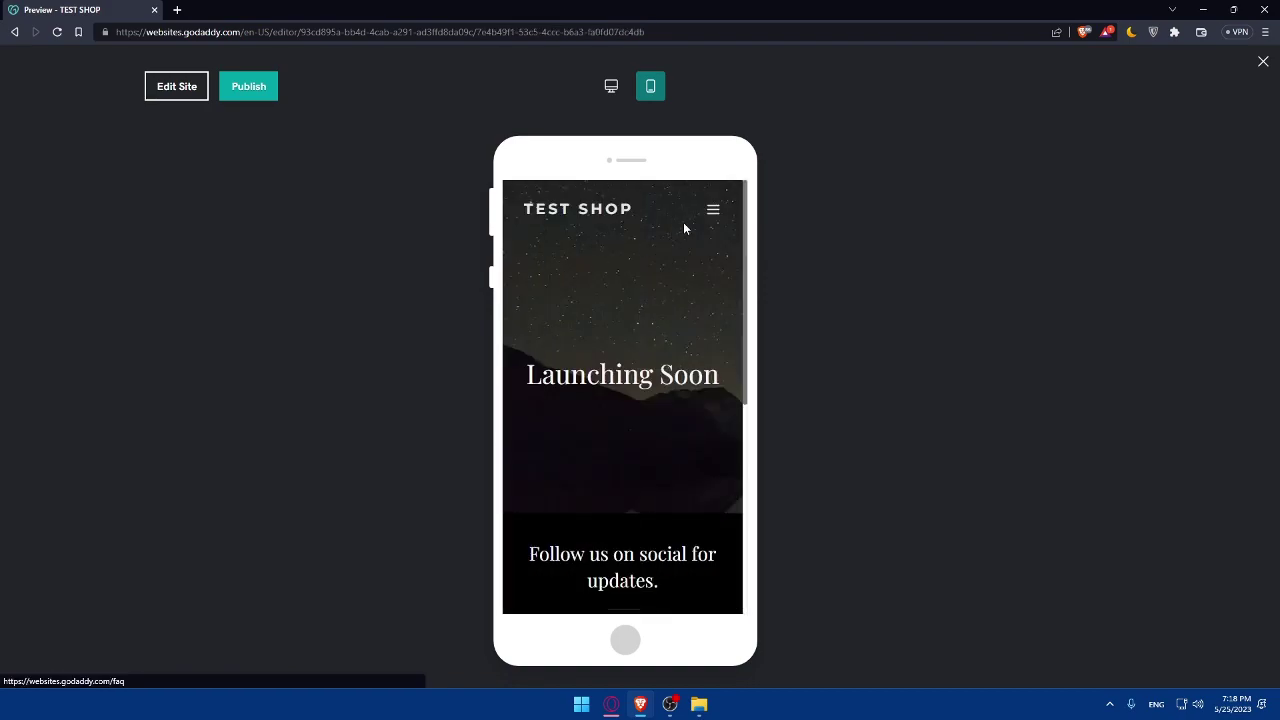
# Step: Recheck Home and FAQ in the mobile menu, ending on FAQ in desktop view
pyautogui.click(678, 200)
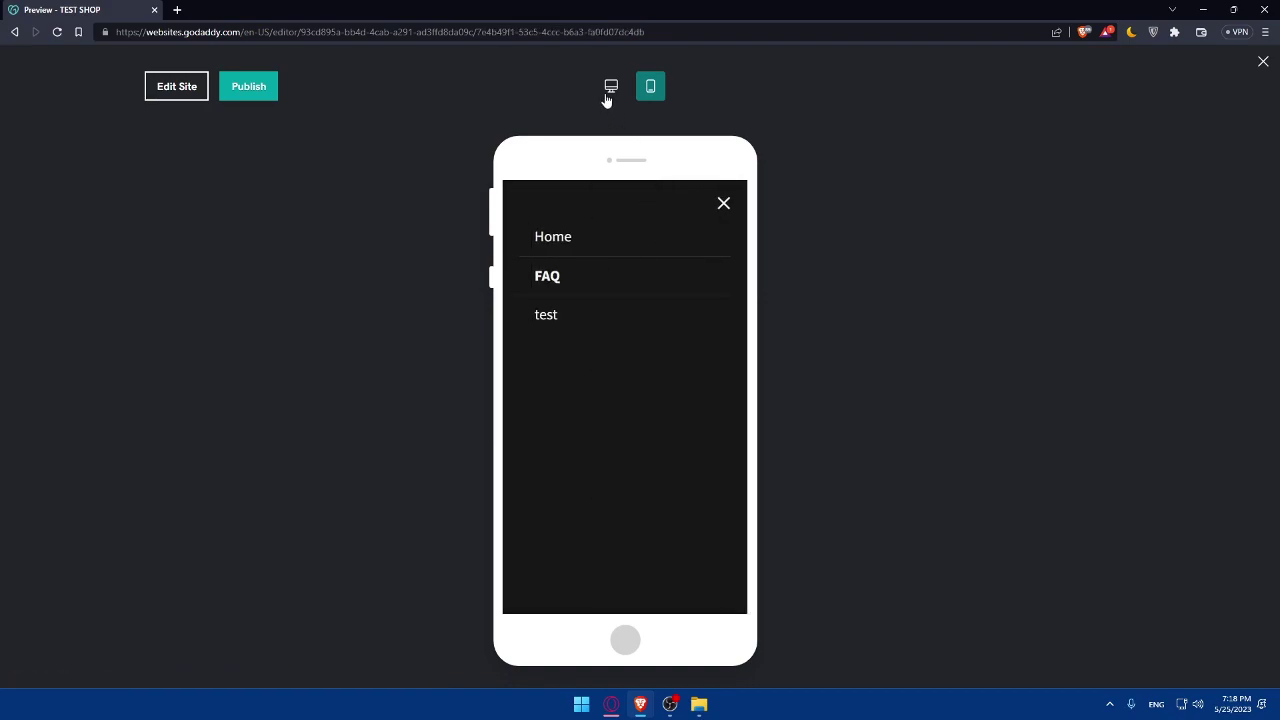
pyautogui.click(572, 249)
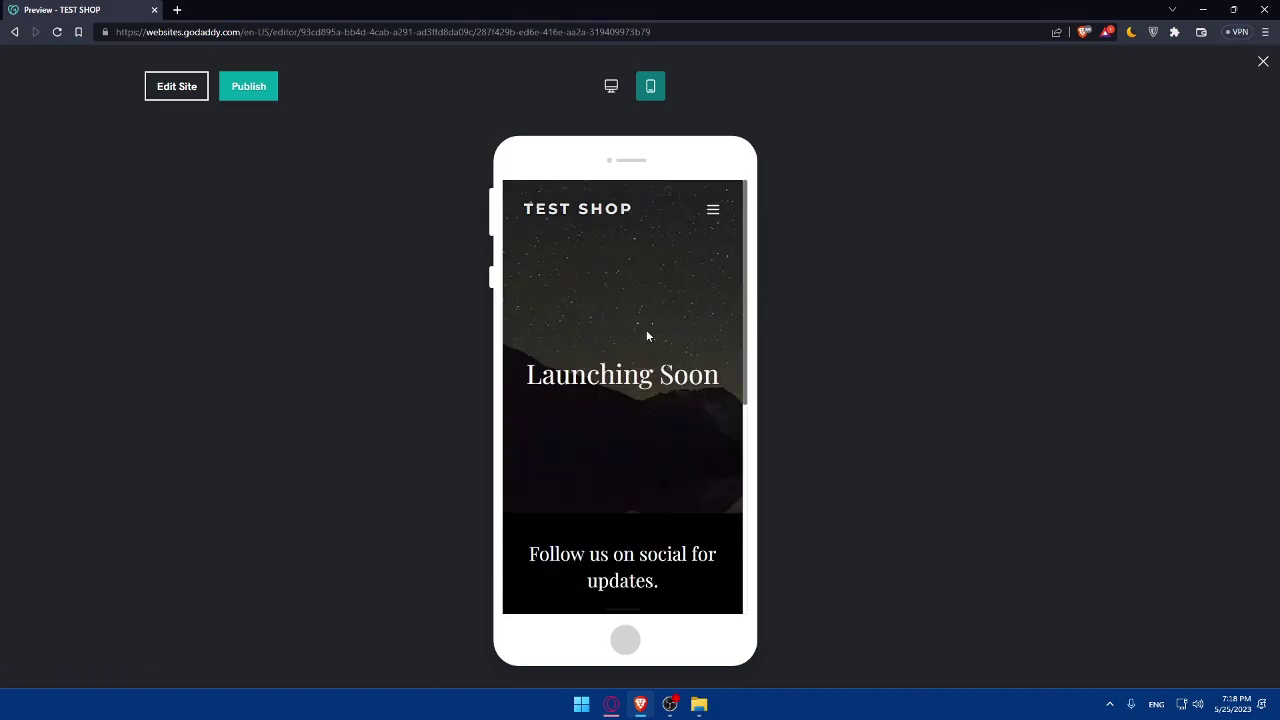
pyautogui.click(717, 211)
pyautogui.click(549, 280)
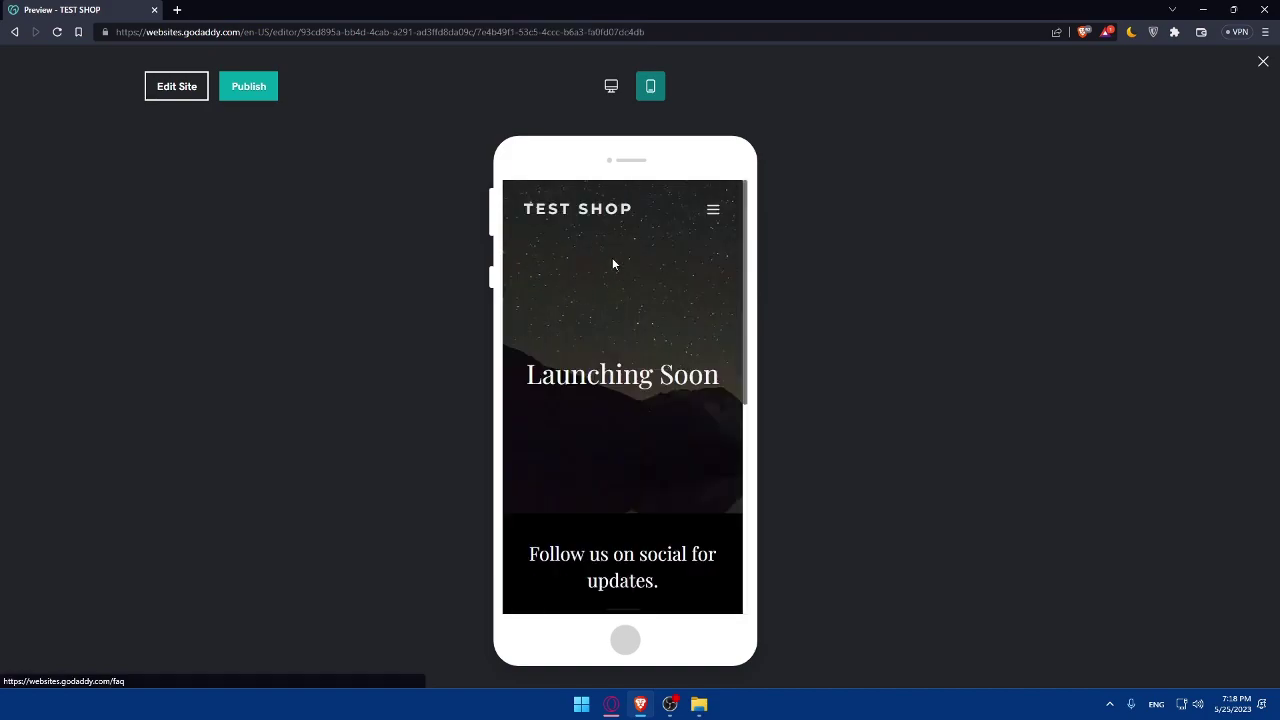
pyautogui.click(611, 86)
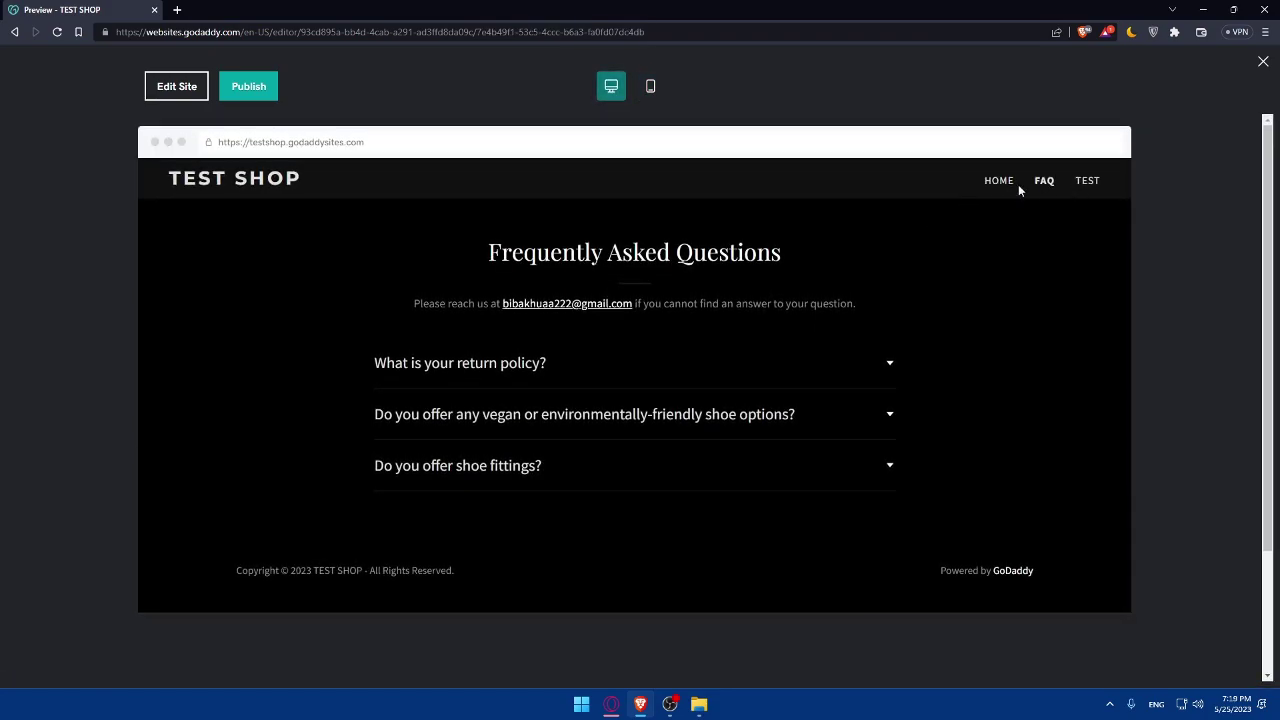
# Step: Show the Home page with its Launching Soon banner in desktop preview, then switch applications
pyautogui.click(1084, 185)
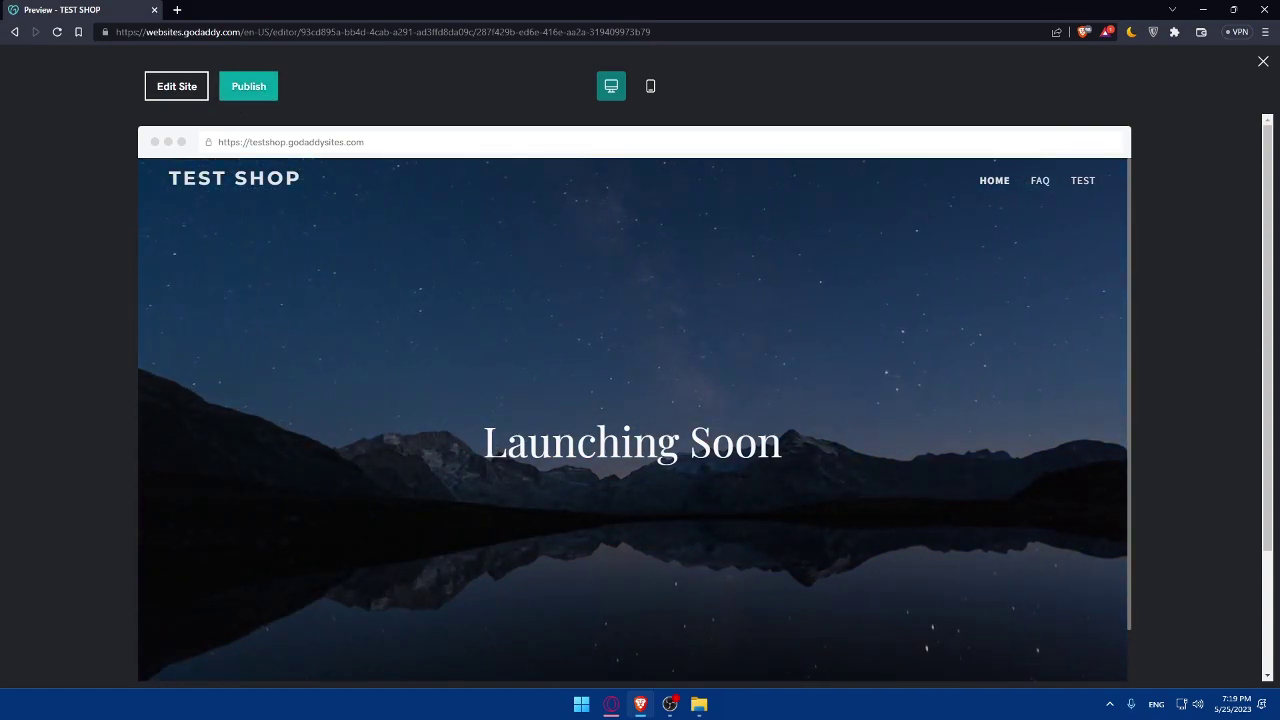
pyautogui.hotkey('alt', 'Tab')
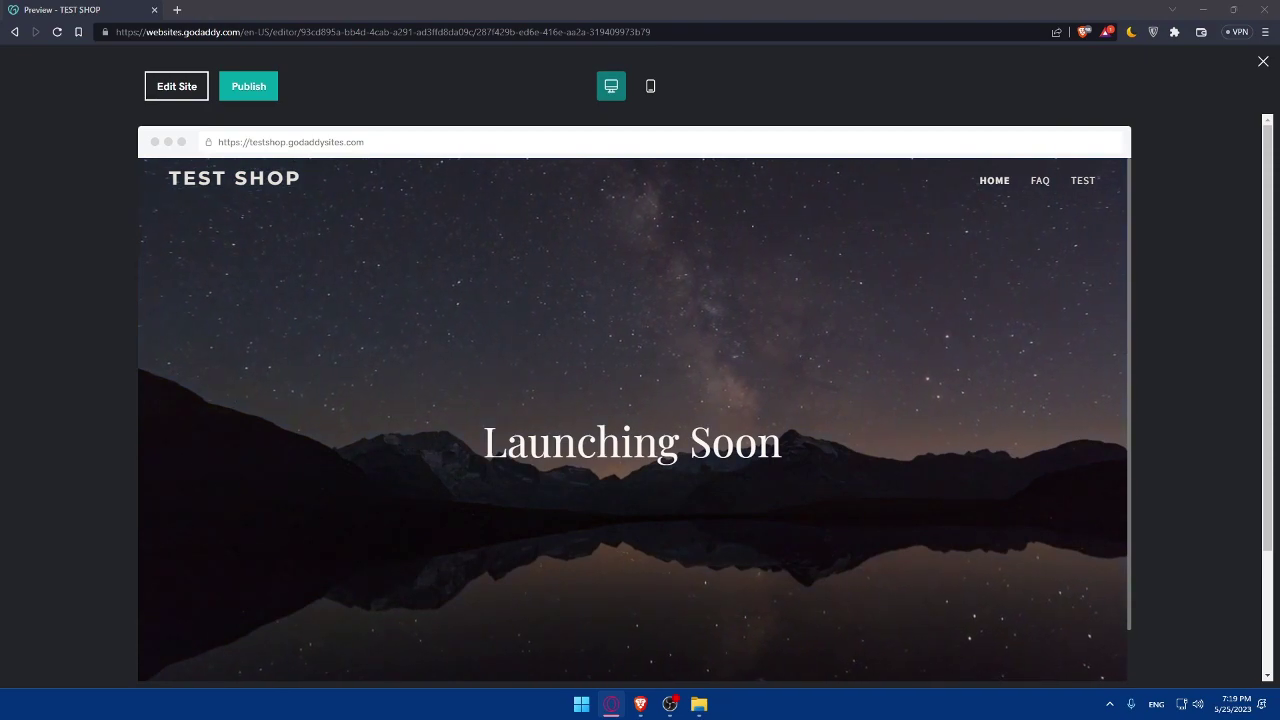